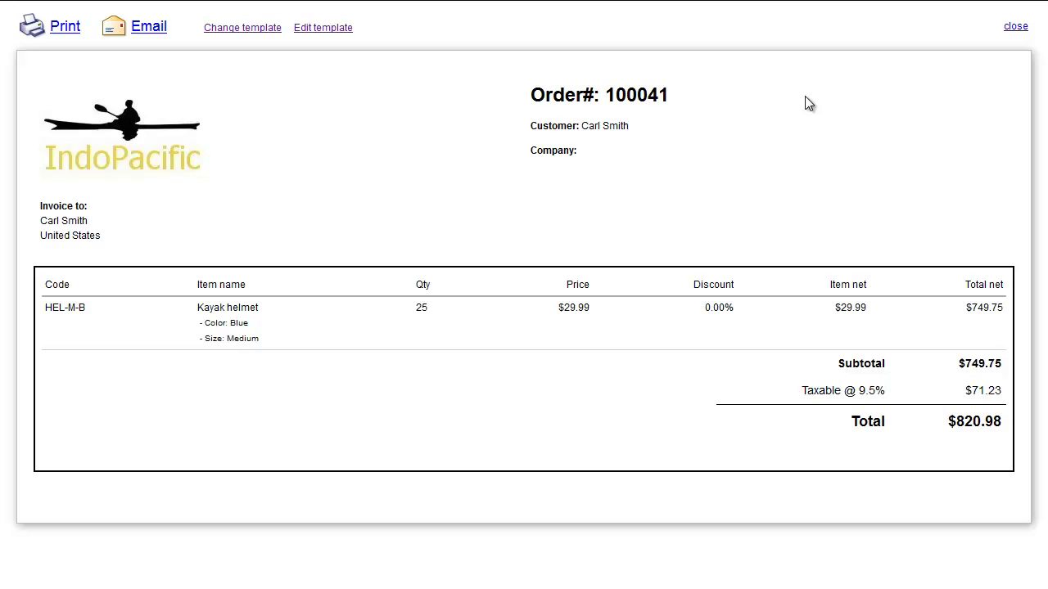
Highlight order number 100041 on the preview, then open the print template editor.
drag(606, 95, 669, 95)
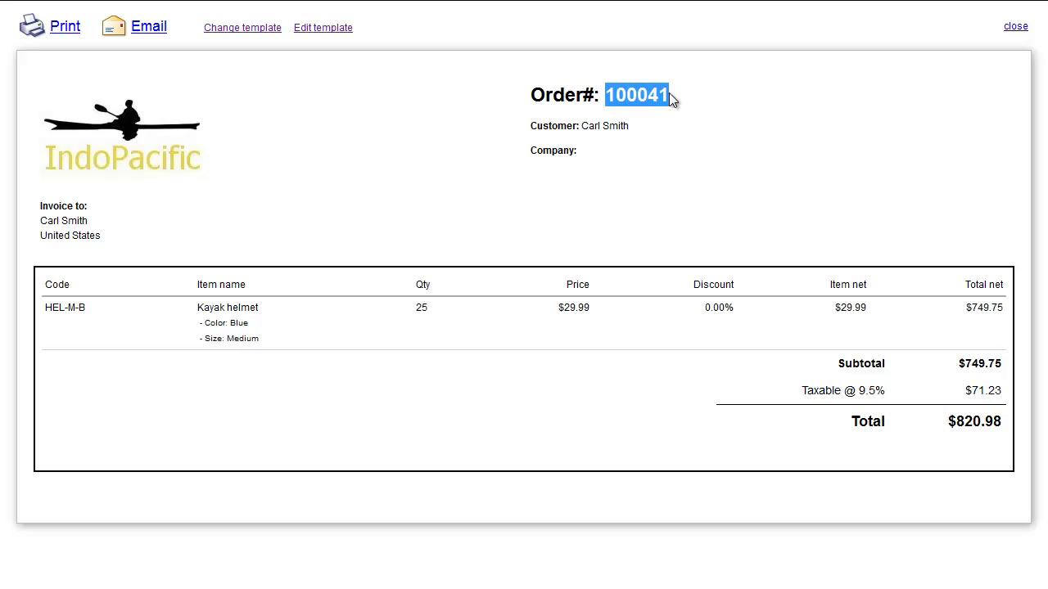
click(689, 132)
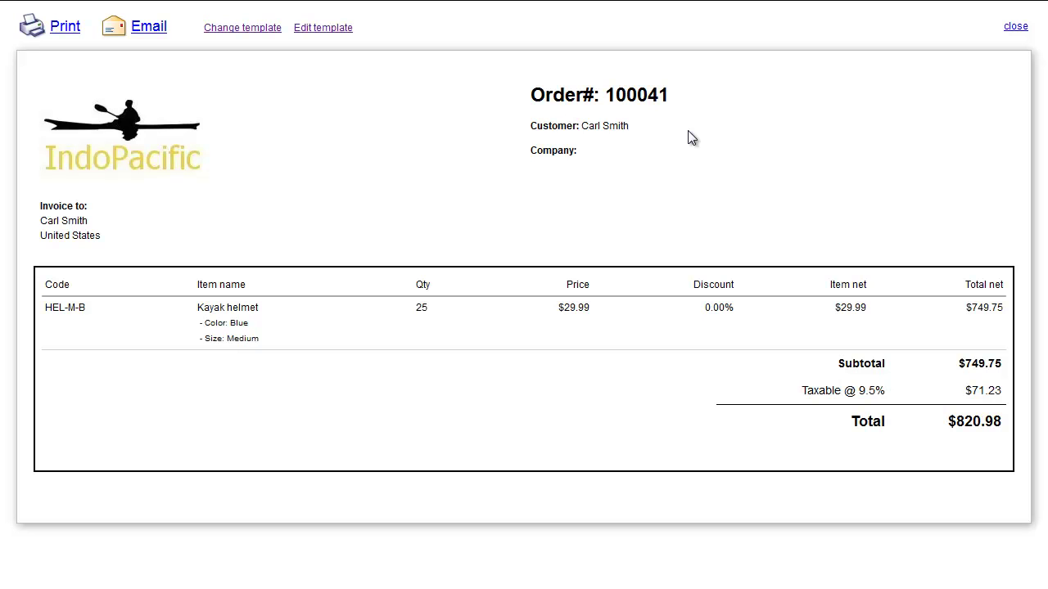
click(330, 28)
Preview order 100041 as 'Update to your order' and highlight its merged name, number and status.
click(254, 28)
click(347, 143)
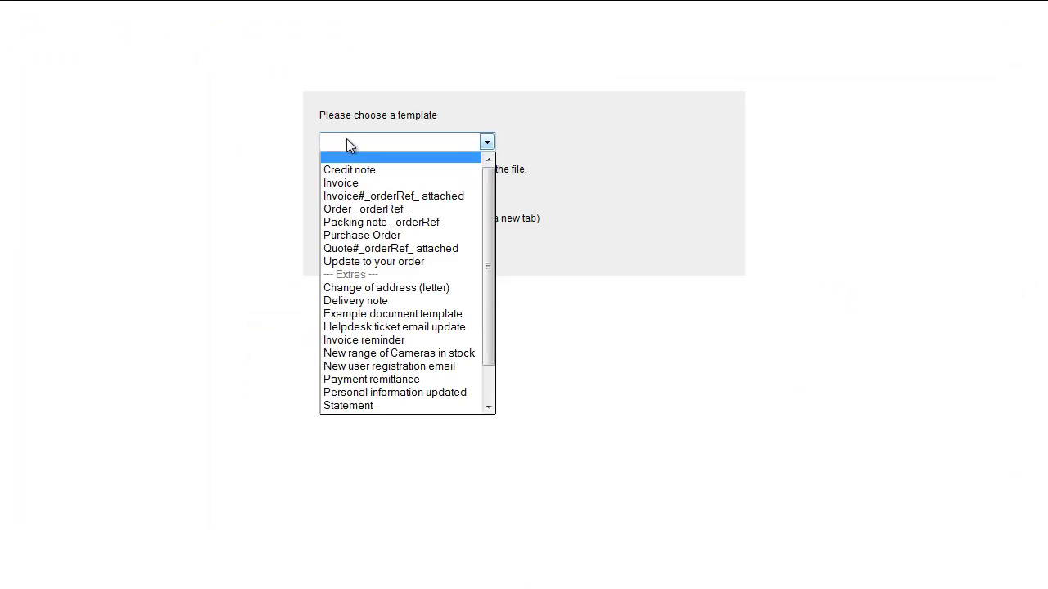
click(377, 262)
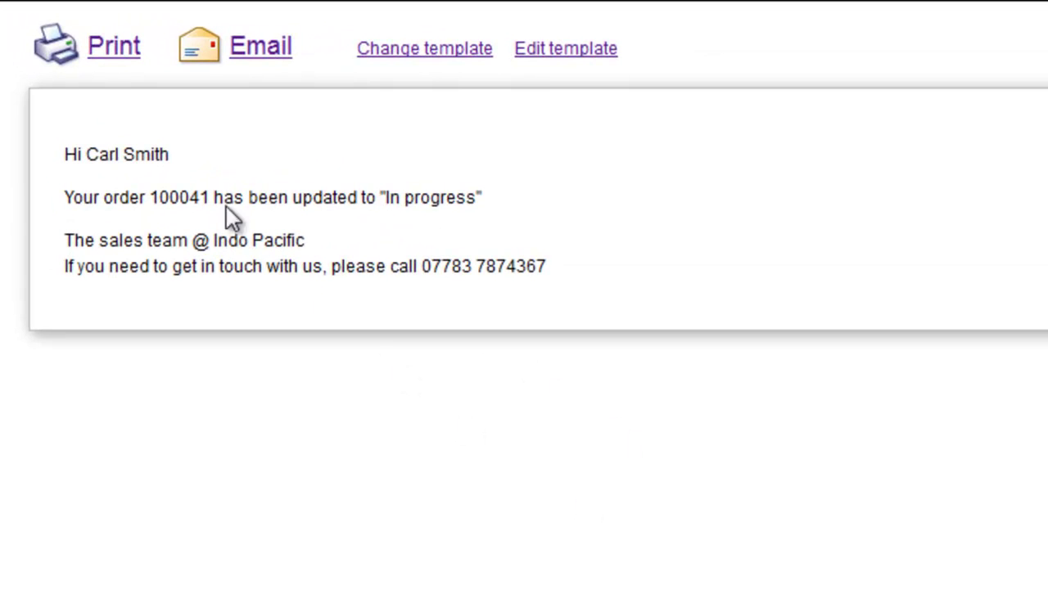
drag(82, 154, 190, 153)
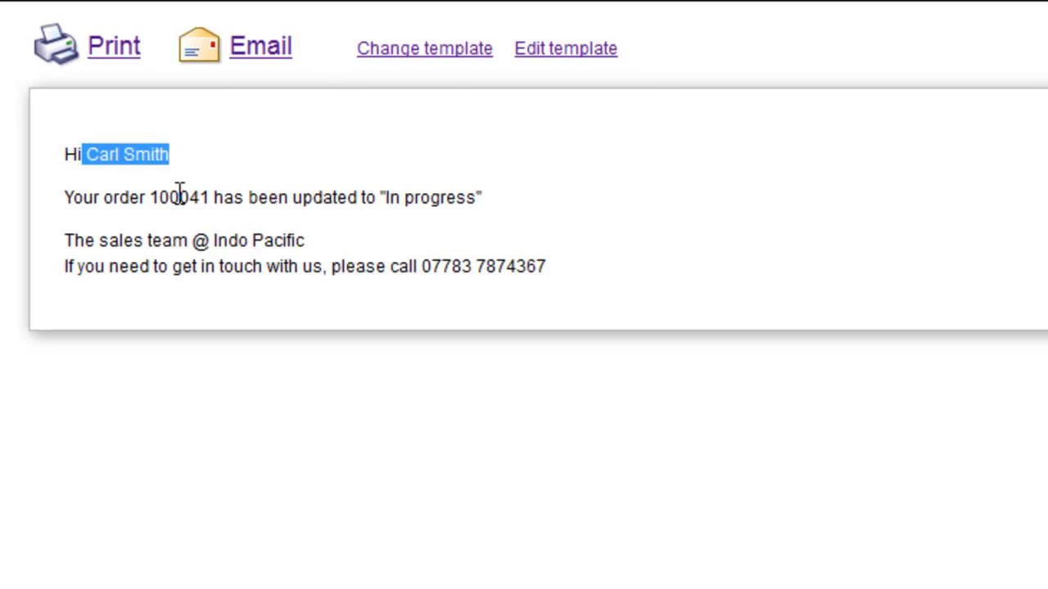
double_click(180, 196)
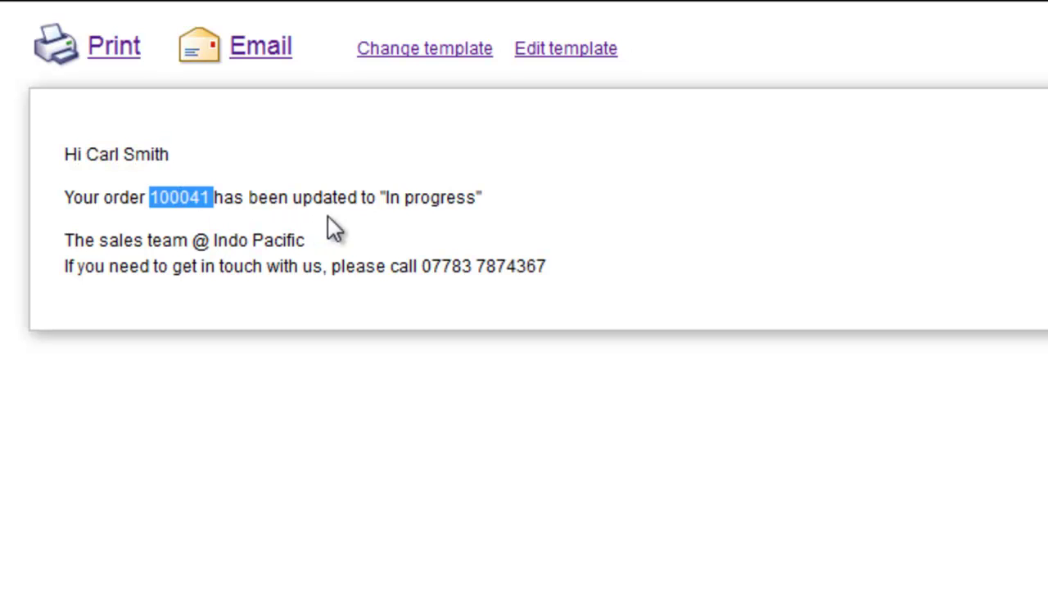
drag(381, 197, 485, 199)
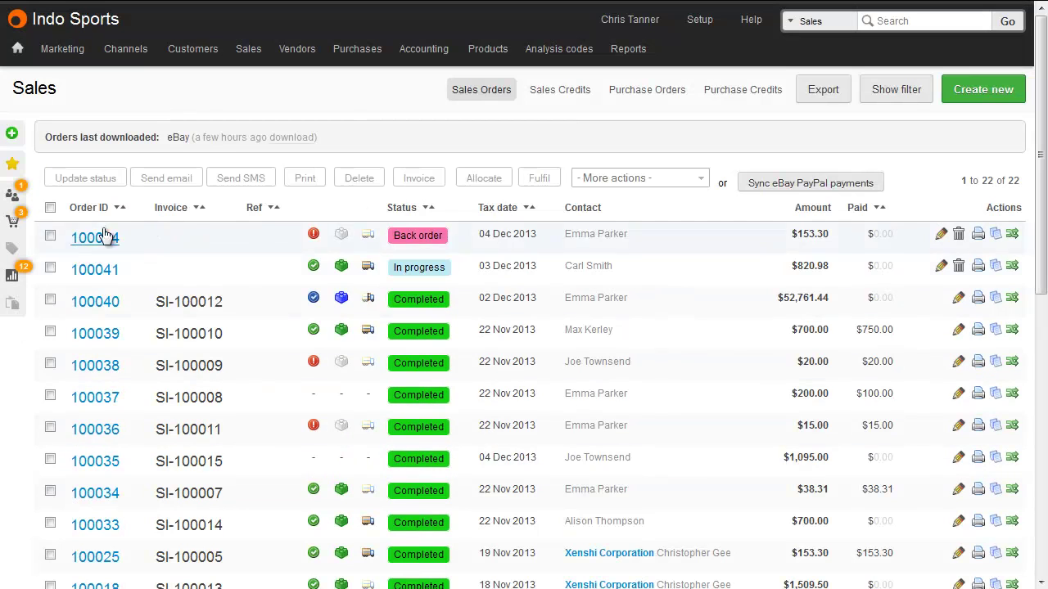
Select all sales orders and review the status update, choosing Quote sent and viewing the e-mail options.
click(50, 208)
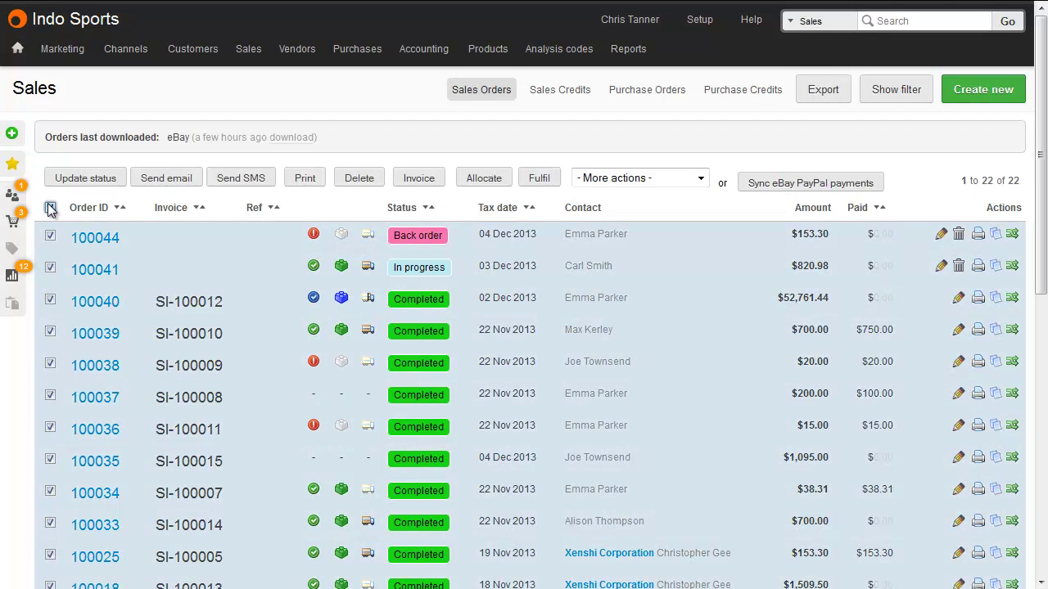
click(85, 178)
click(168, 140)
click(171, 191)
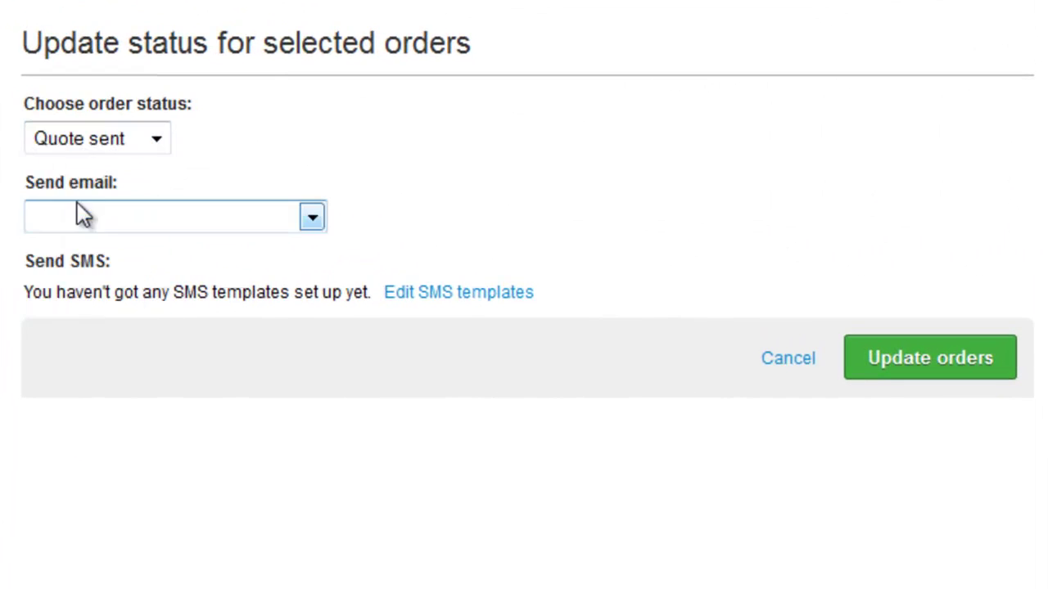
click(216, 198)
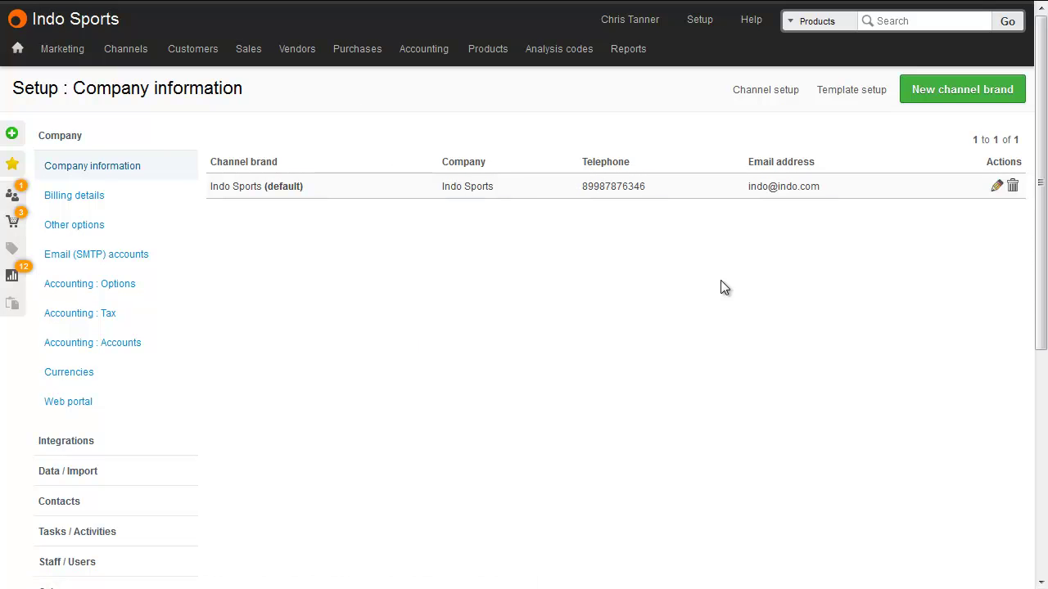
Edit the Indo Sports channel brand and view its template settings.
click(995, 188)
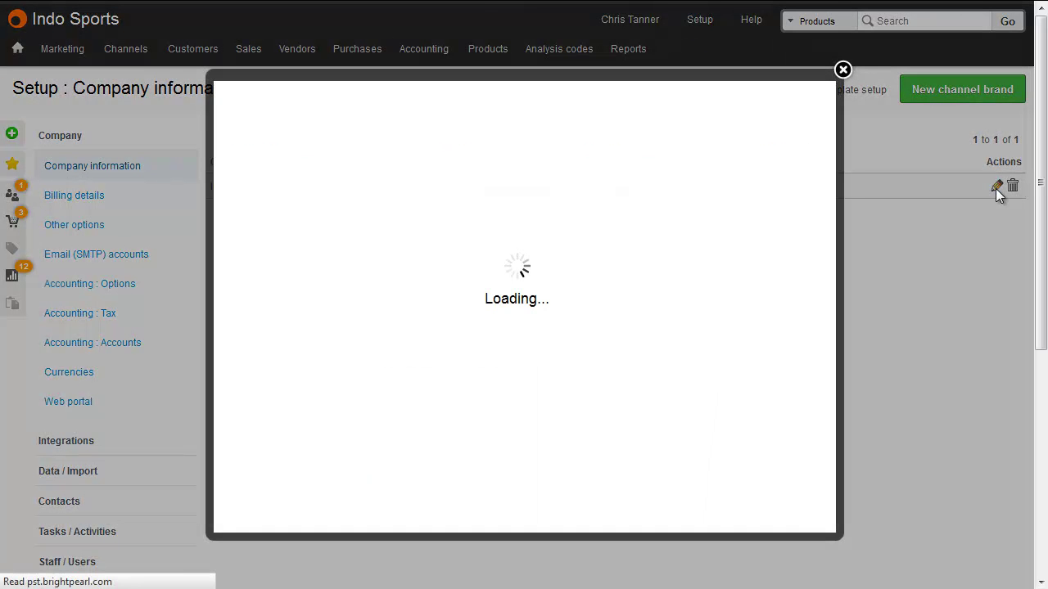
click(498, 148)
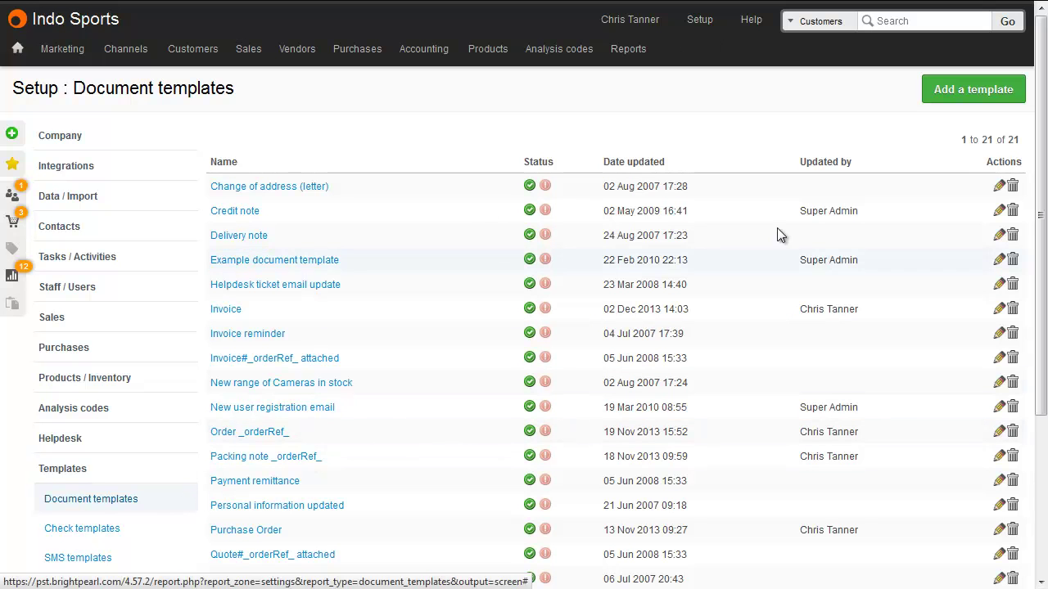
Add a new document template titled 'Your order confirmation _orderRef_'.
click(982, 97)
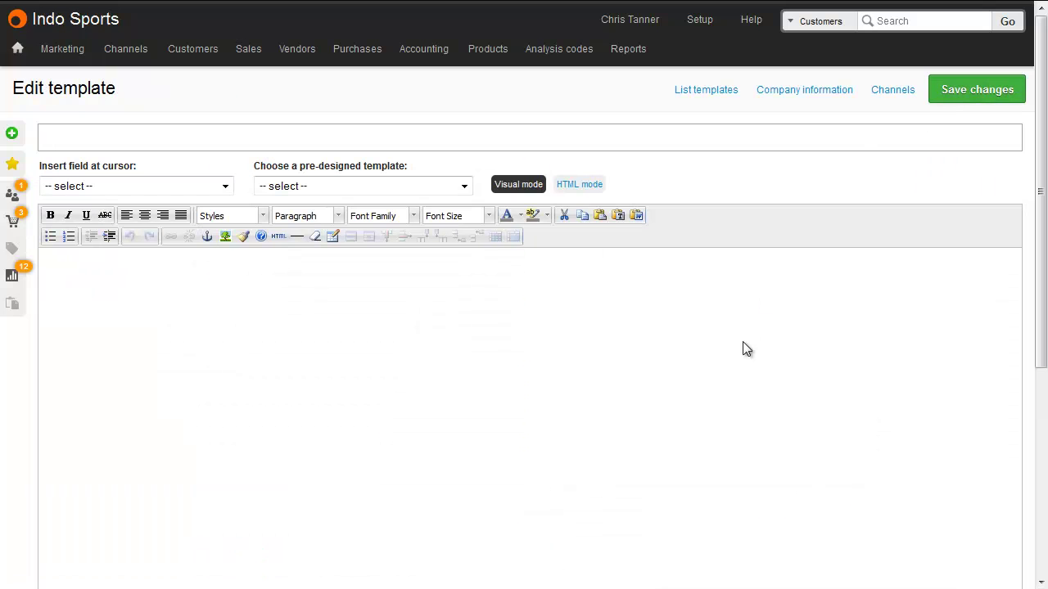
click(702, 145)
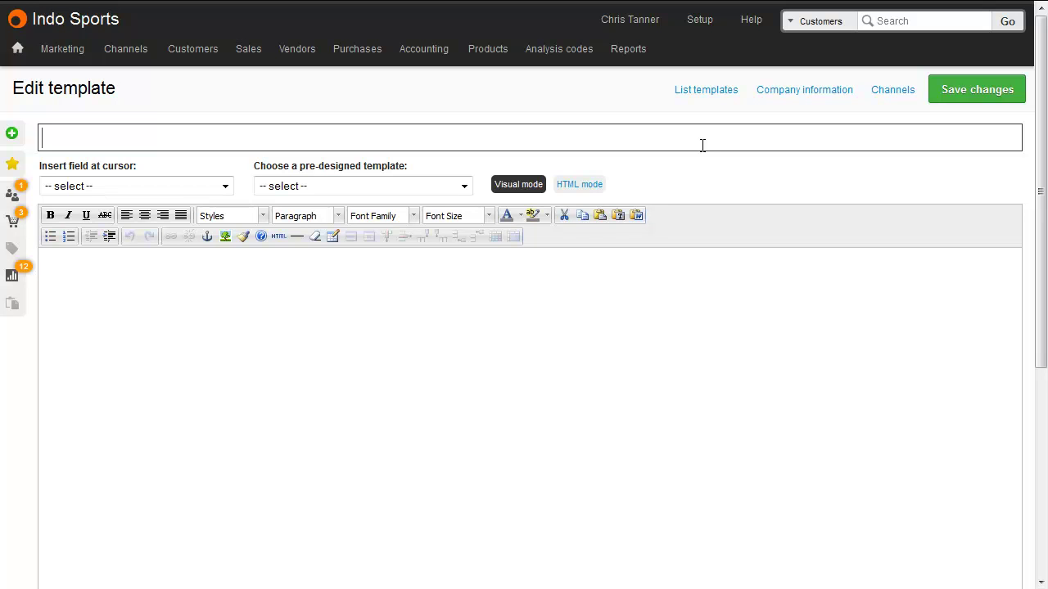
text(Your order)
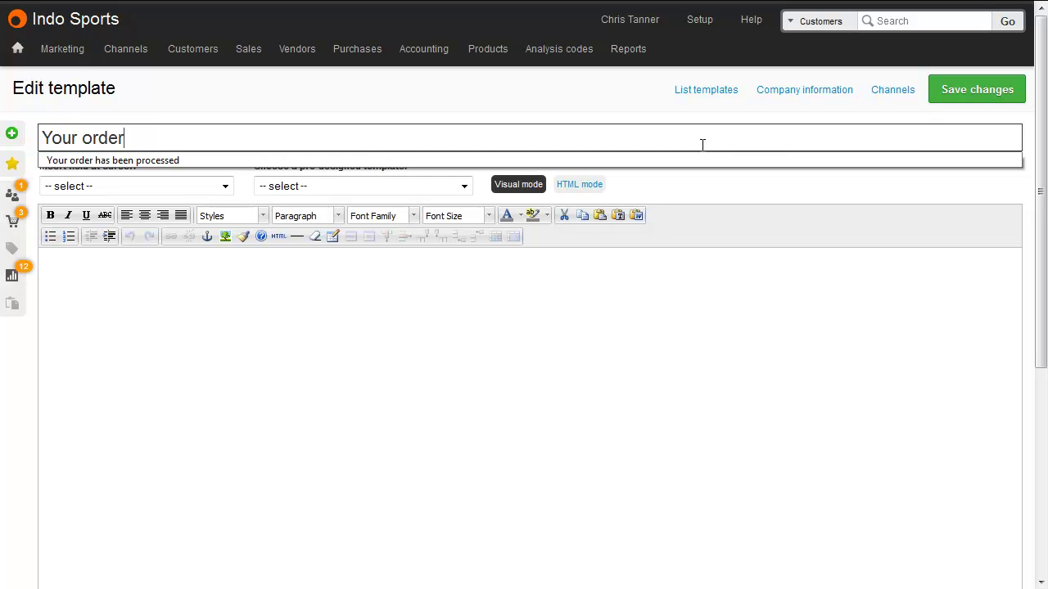
text( confirmation )
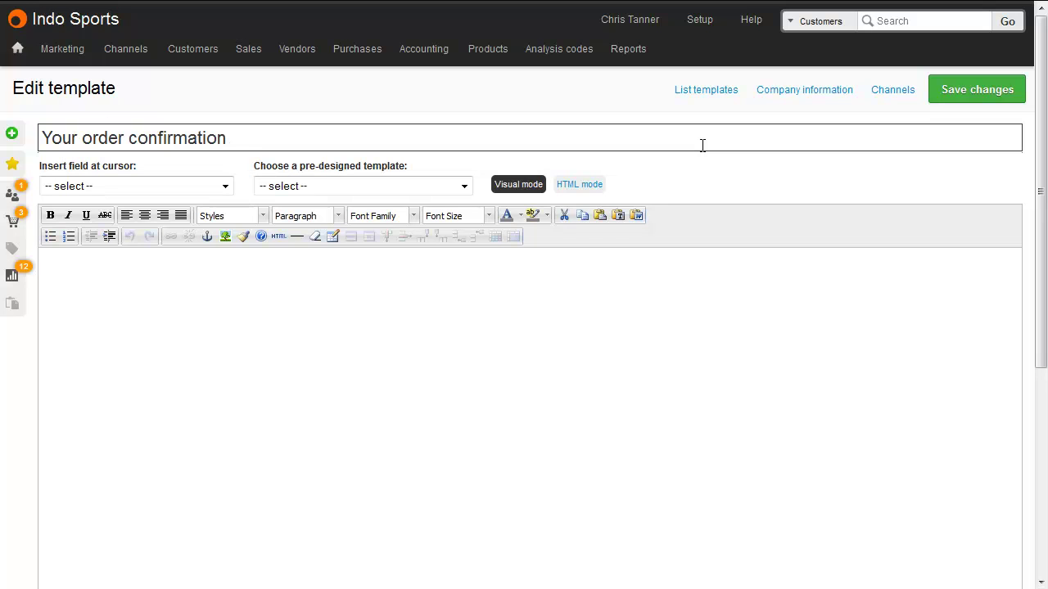
text(_orderRef_)
Write the greeting 'Dear' followed by the Contact first name merge field.
click(646, 326)
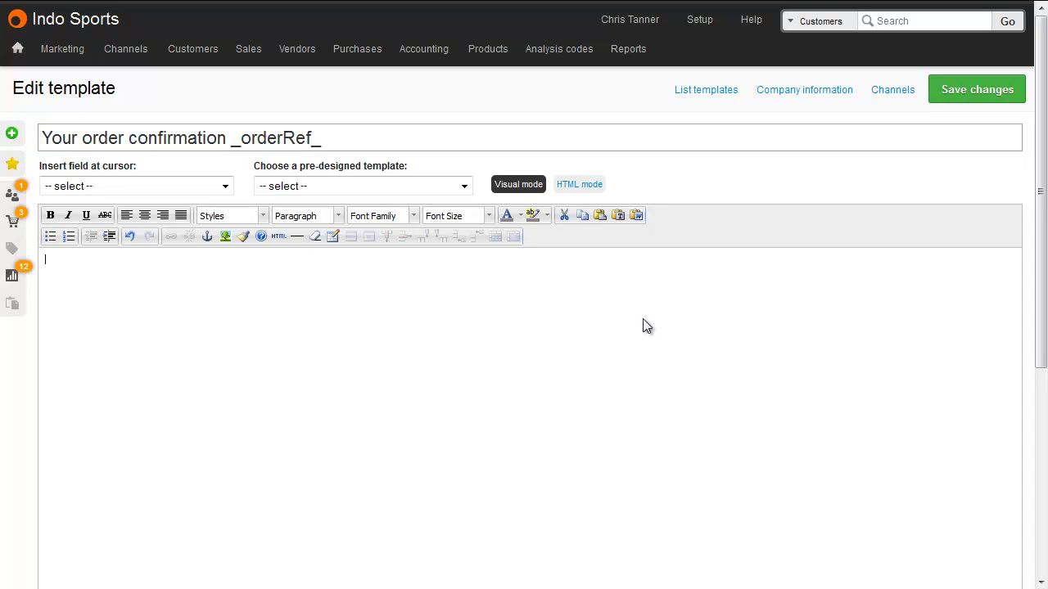
text(Dear)
click(226, 187)
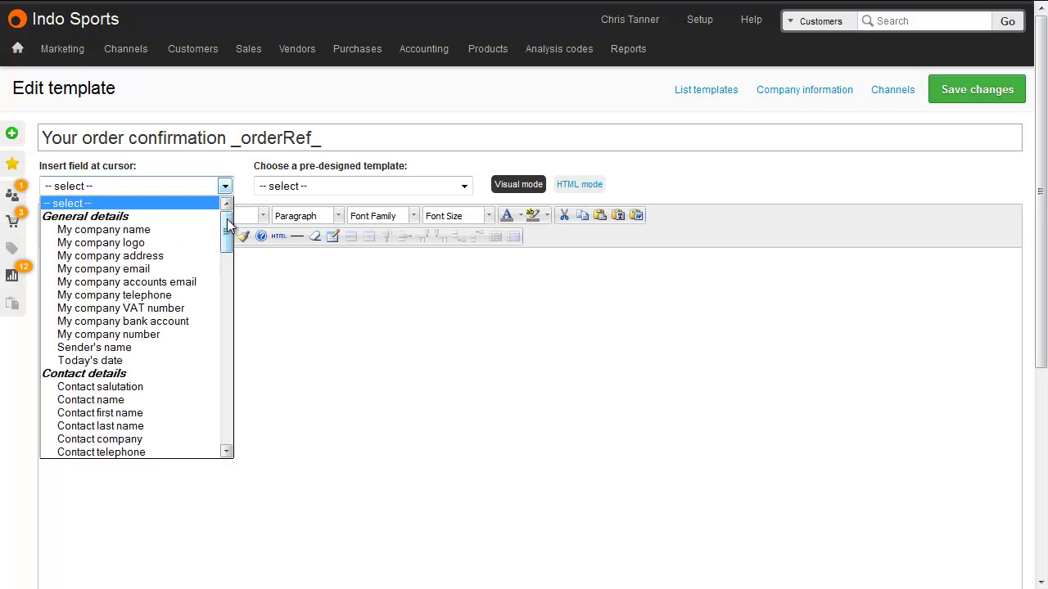
drag(227, 220, 225, 247)
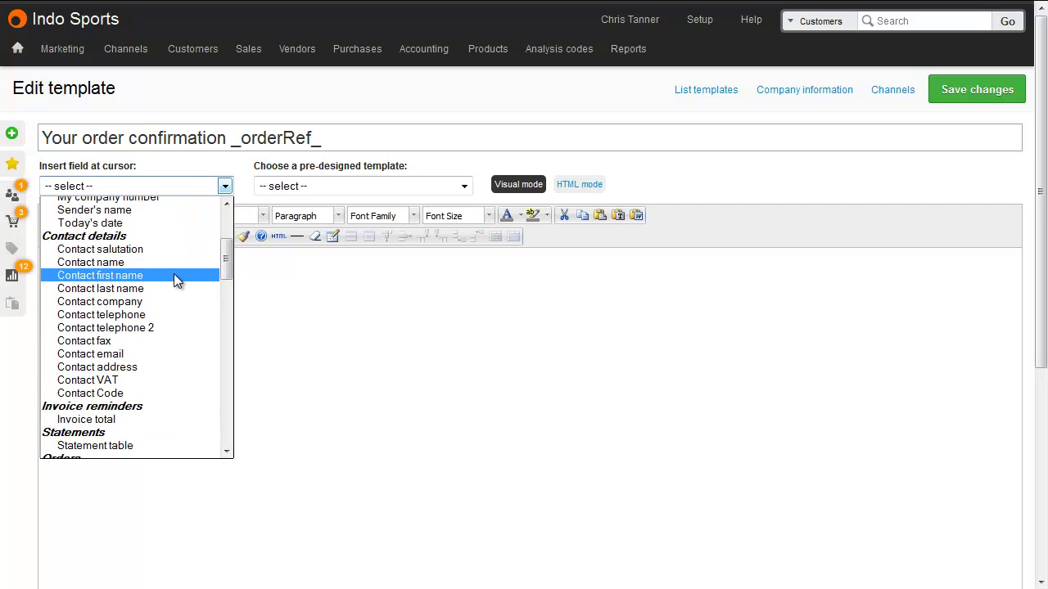
click(174, 275)
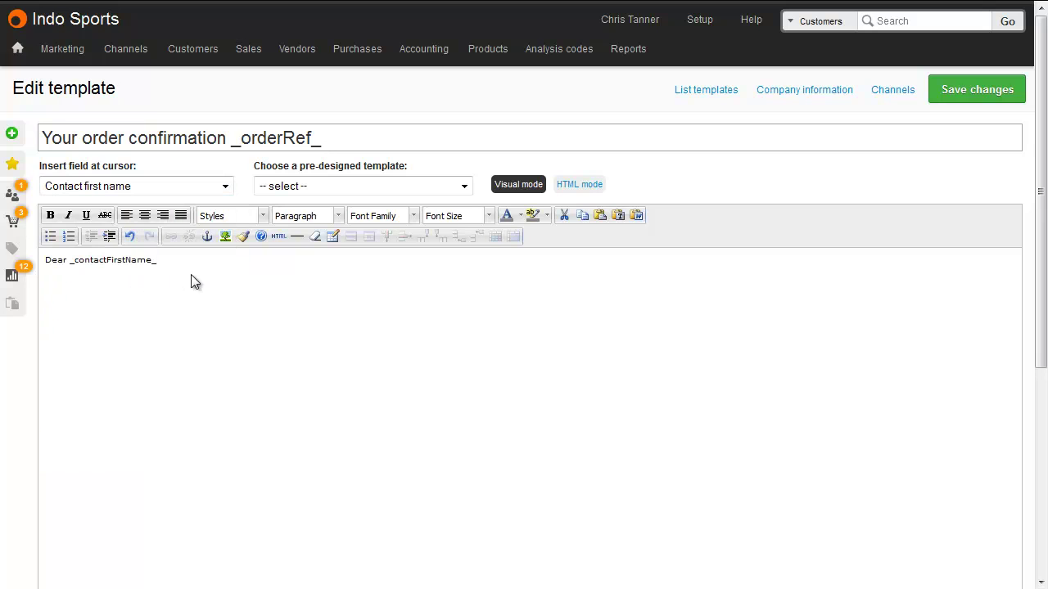
Add the line 'Thanks for your order.' and the Table of products field, then save.
key(Return)
text(Thanks for your order.)
click(224, 186)
drag(228, 246, 227, 294)
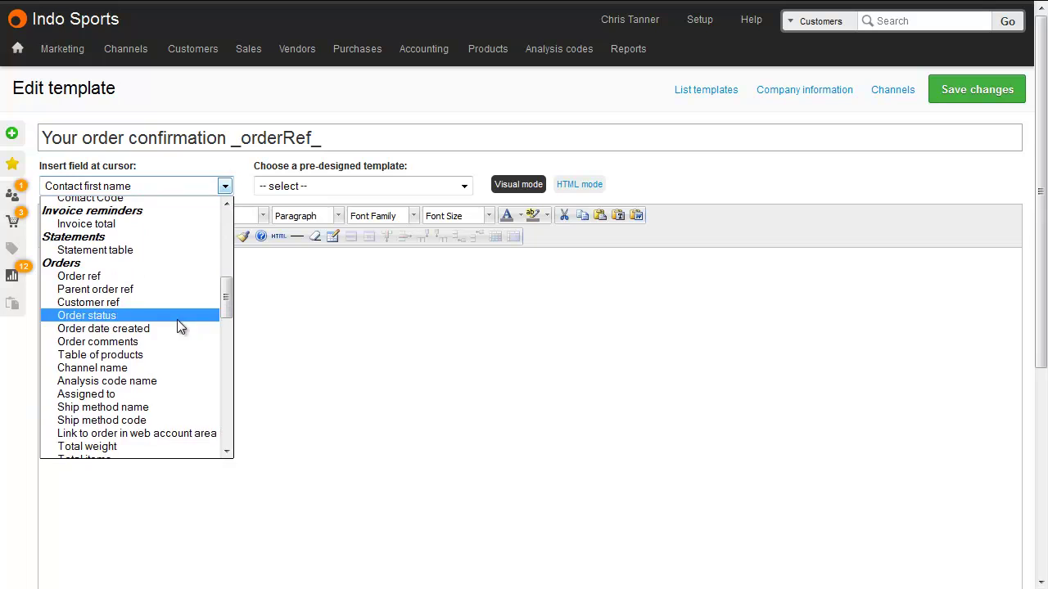
click(166, 354)
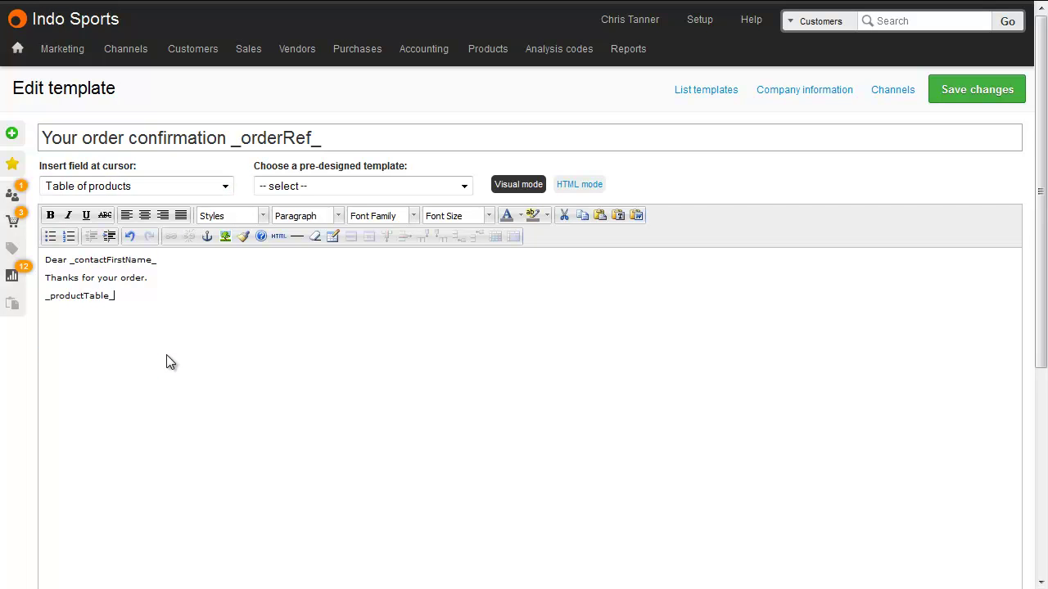
click(945, 97)
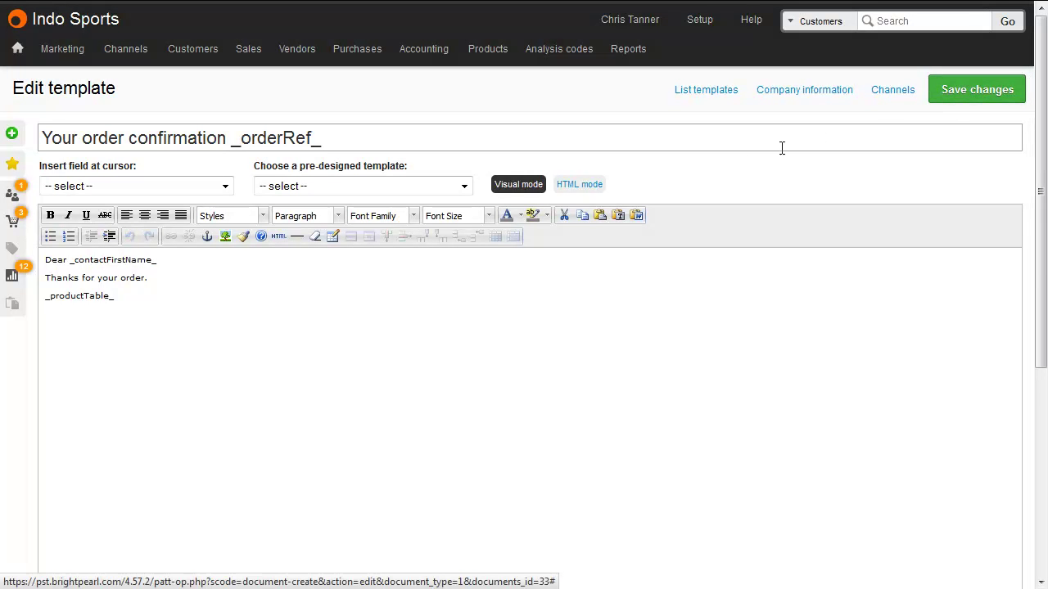
Preview order 100041 with the 'Your order confirmation _orderRef_' template and select the greeting name.
click(592, 188)
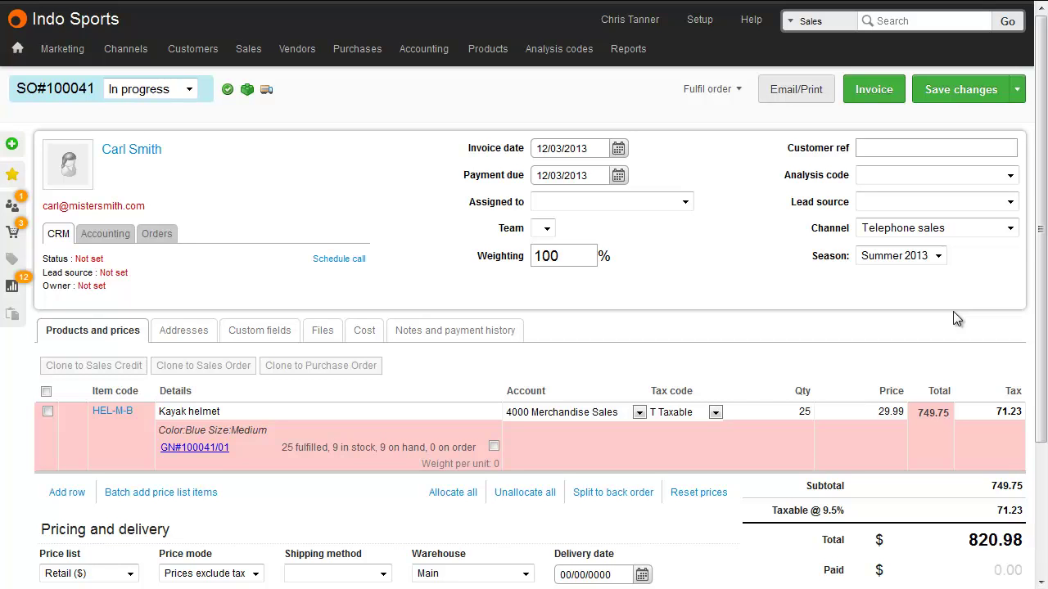
click(813, 98)
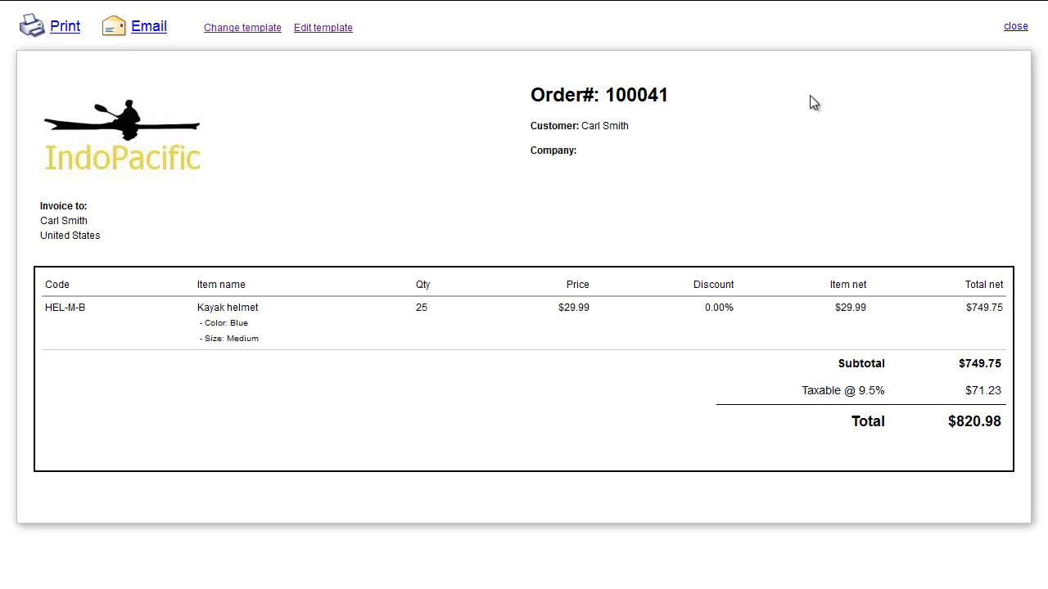
click(244, 28)
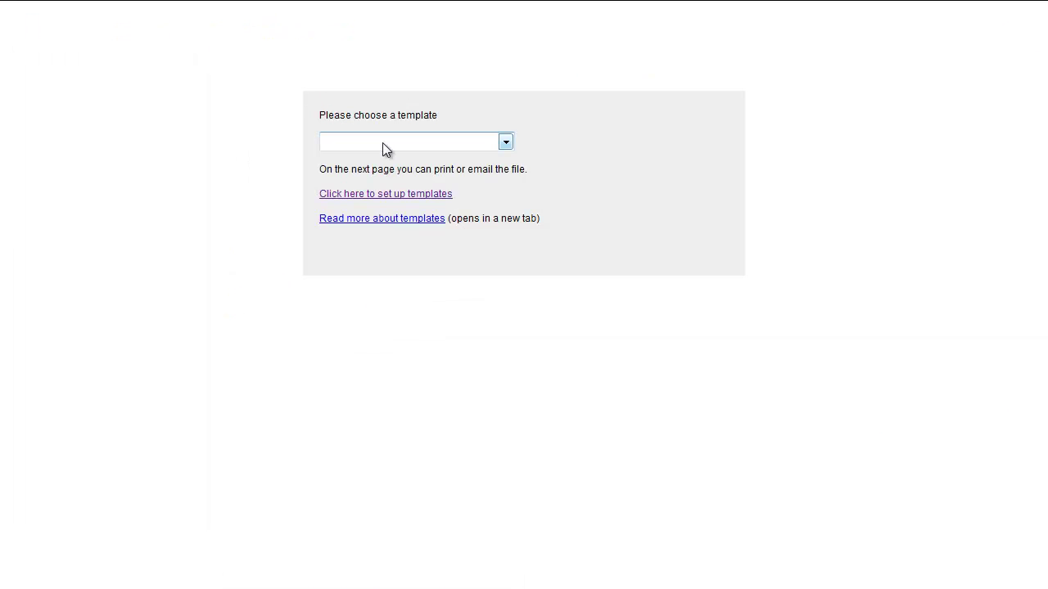
click(382, 145)
scroll(415, 266, down, 2)
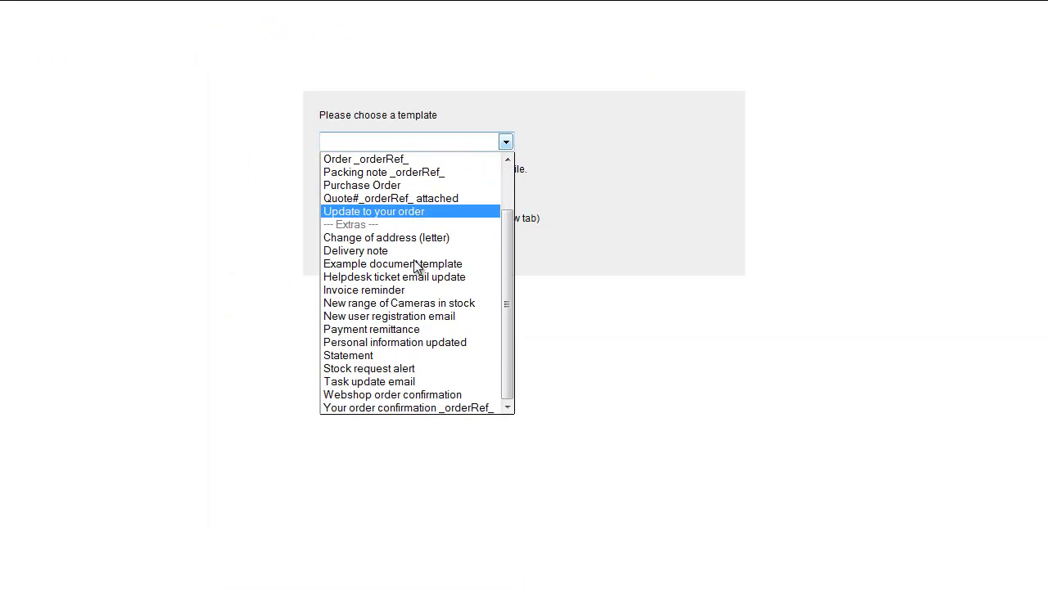
click(422, 408)
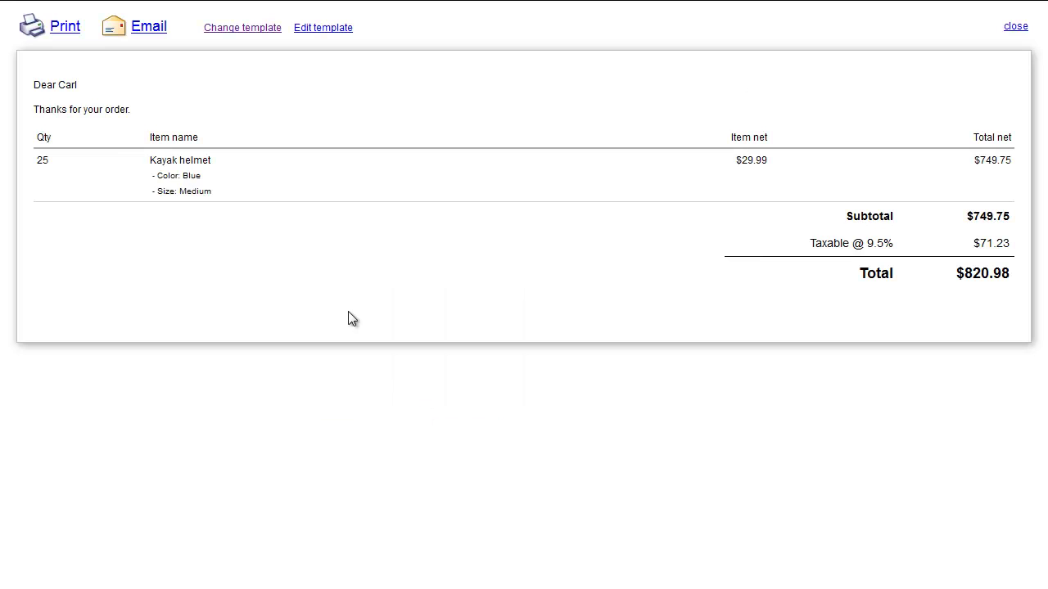
double_click(70, 84)
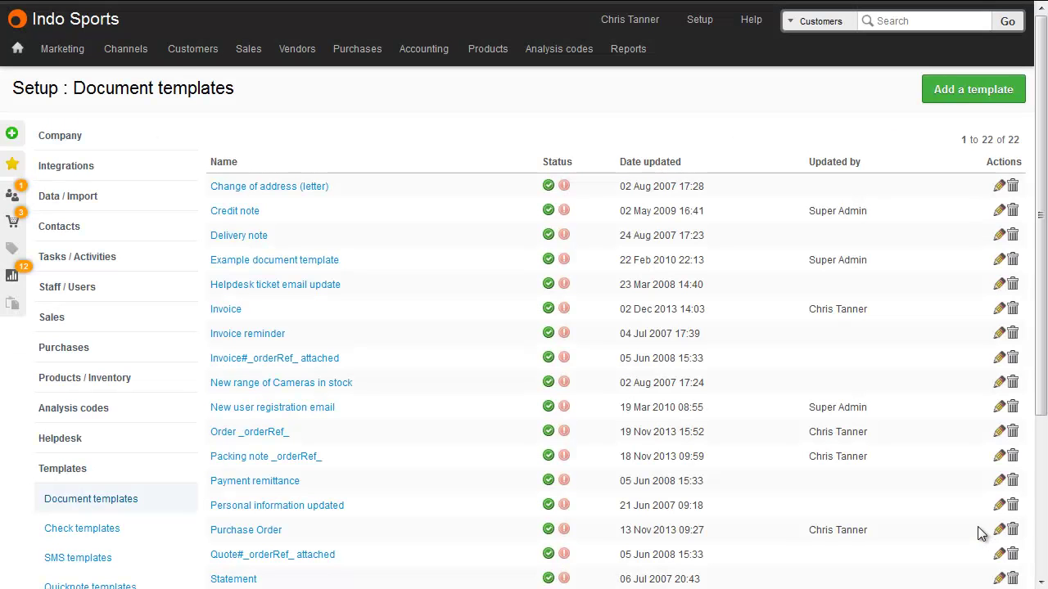
Copy all HTML source of the Order _orderRef_ template and return to the templates list.
click(277, 440)
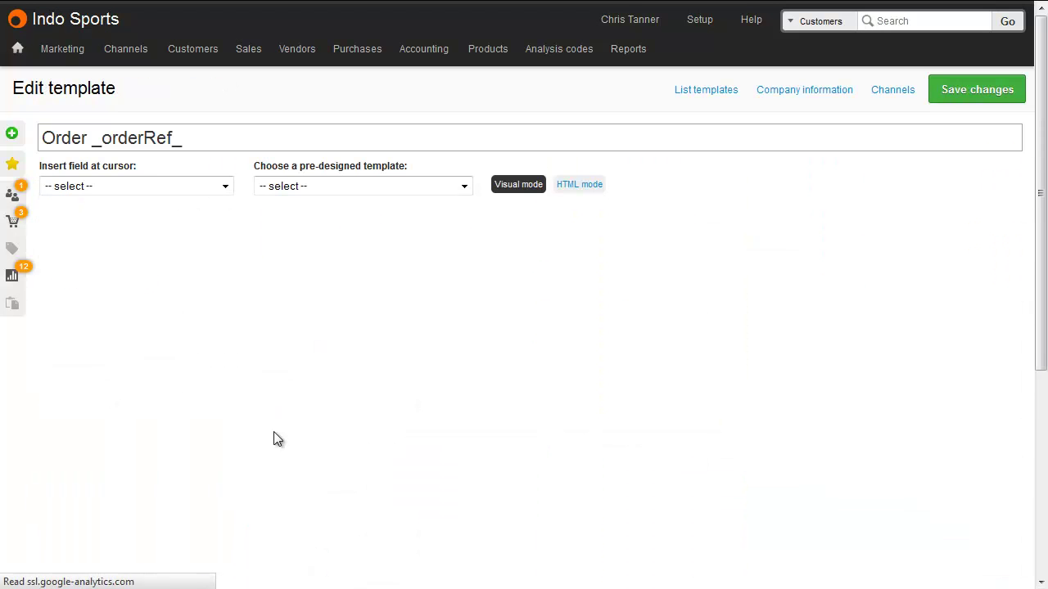
click(581, 183)
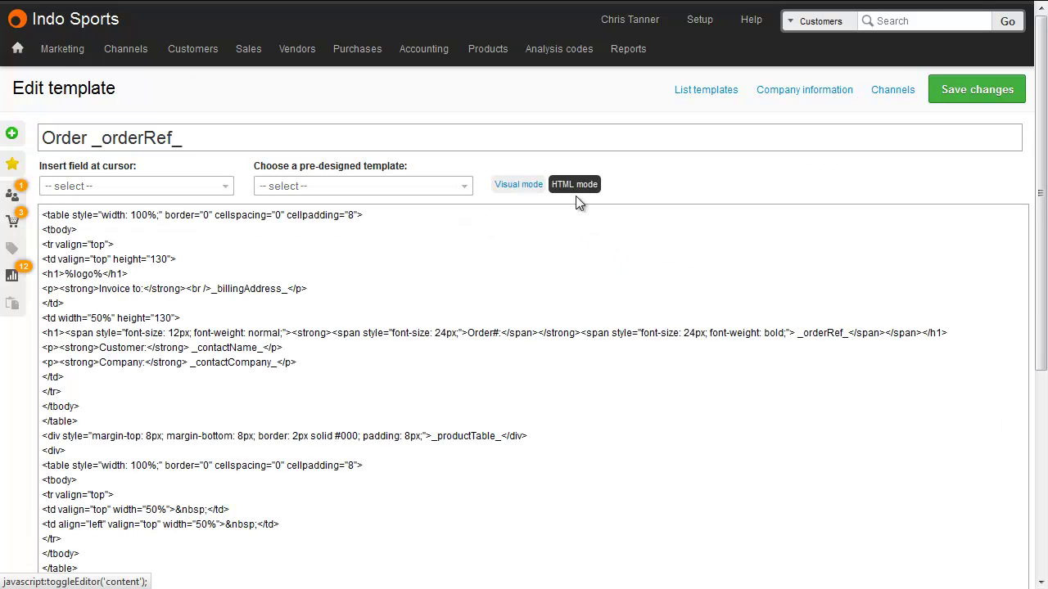
key(ctrl+a)
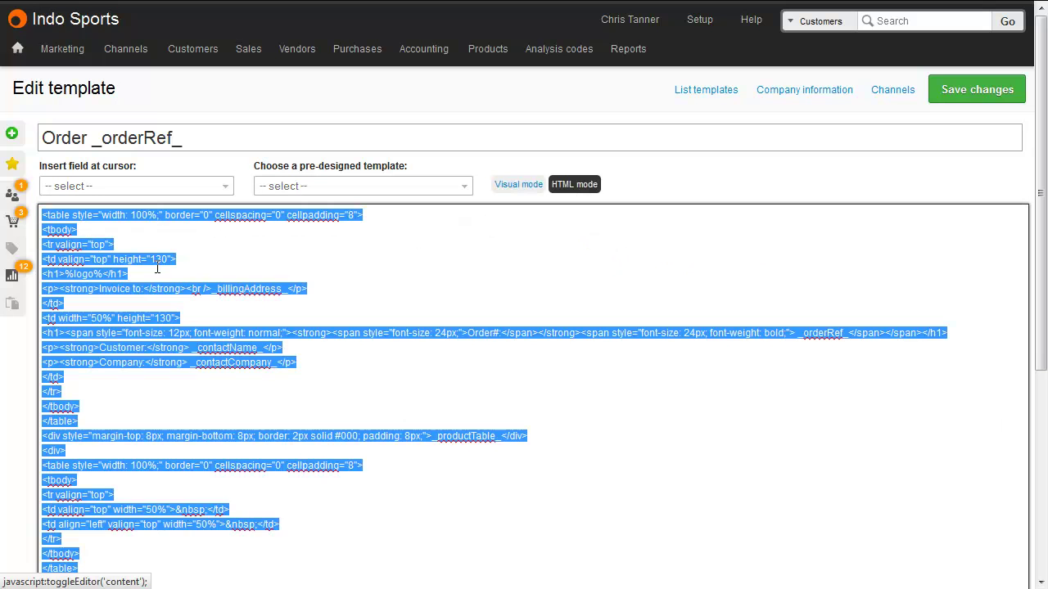
right_click(112, 278)
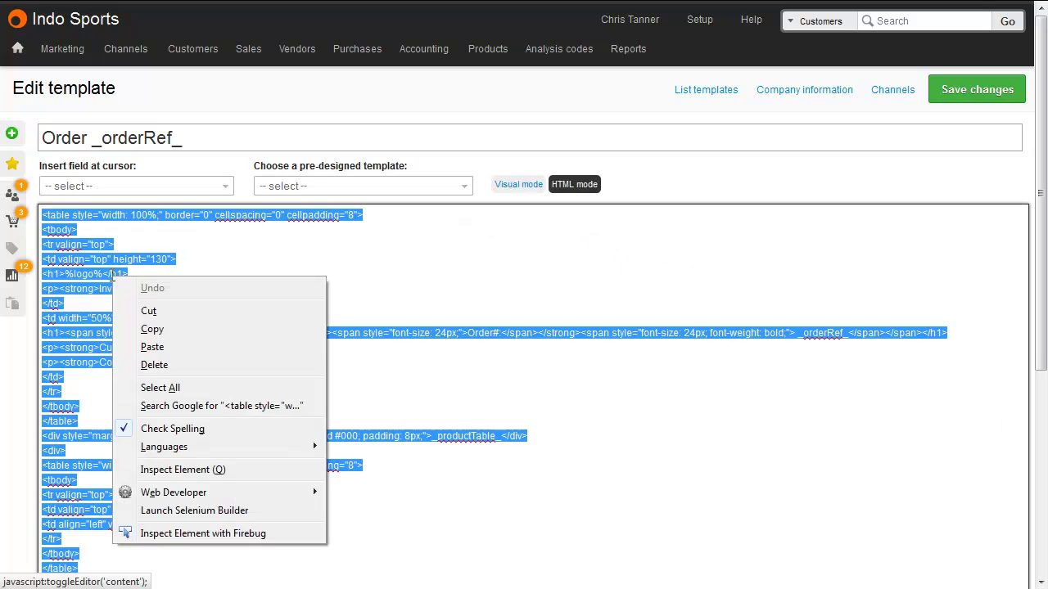
click(155, 329)
click(709, 93)
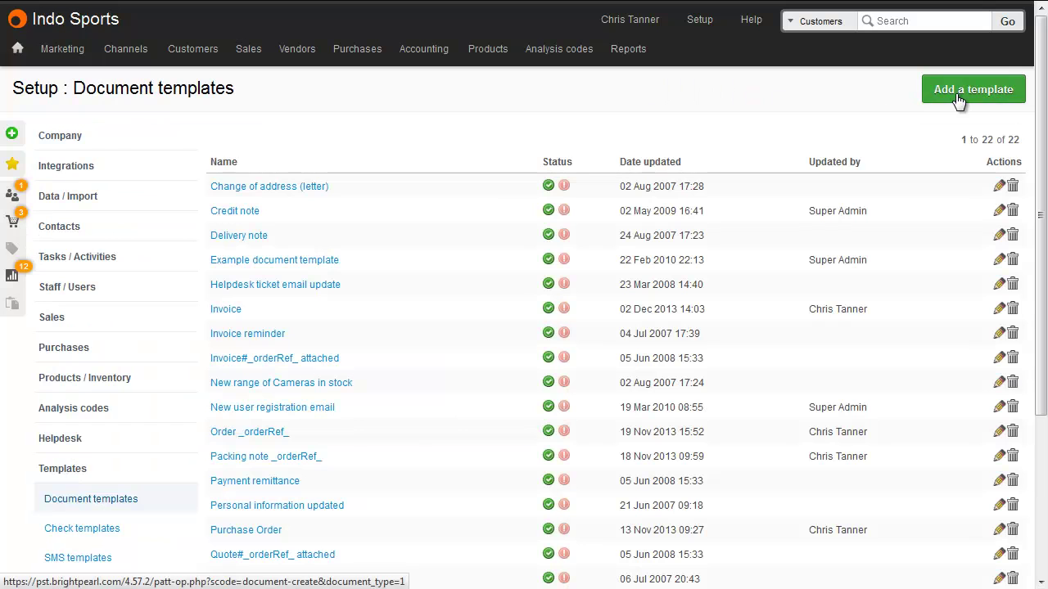
Create 'Pro forma invoice _orderRef_' from the pasted order HTML, save, and retype the heading as 'Pro forma'.
click(959, 91)
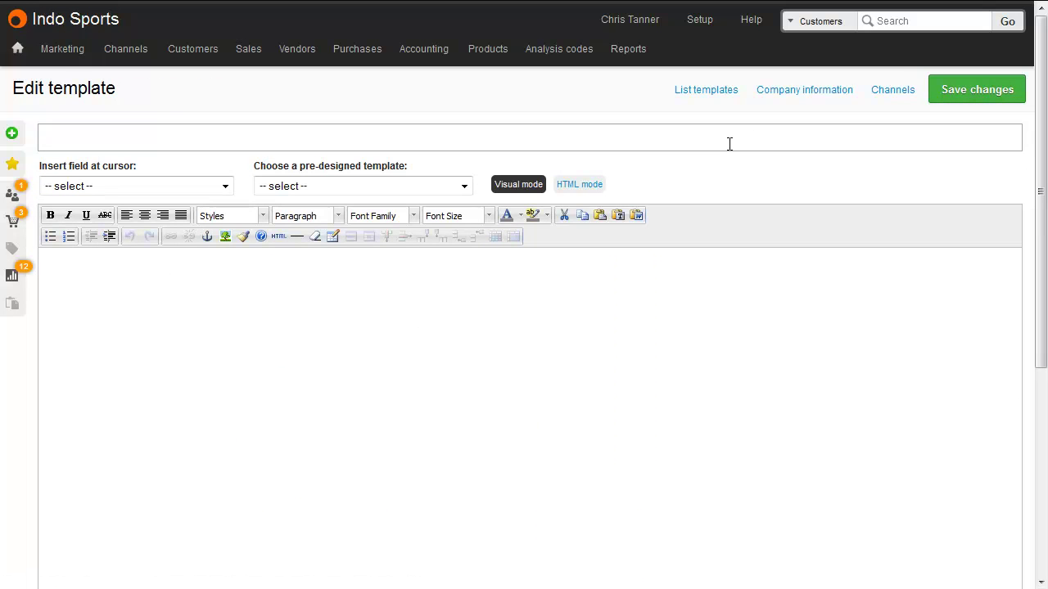
text(Pro forma invoice _orderRef_)
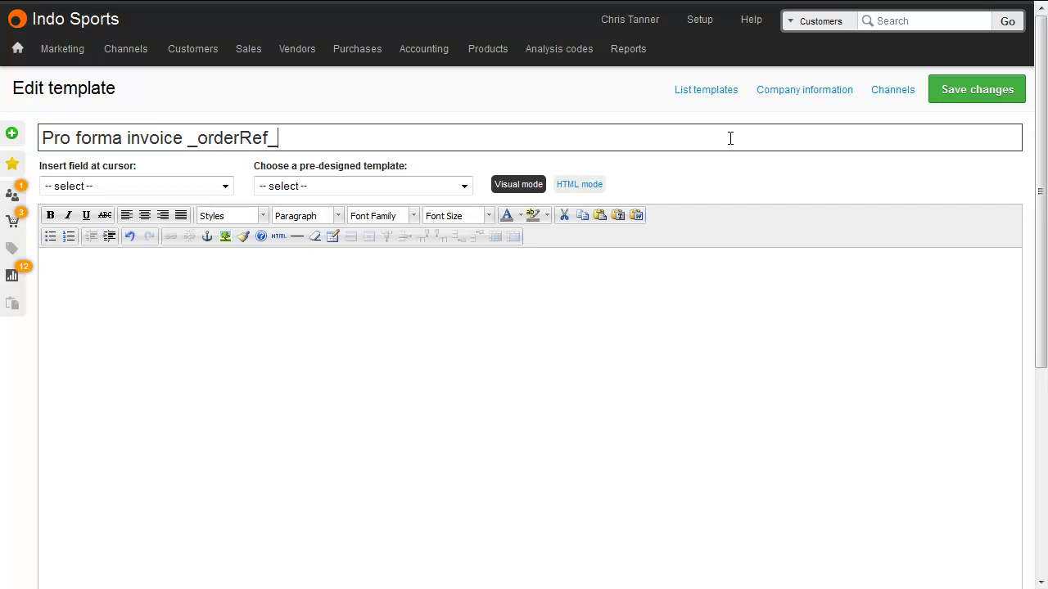
click(589, 185)
right_click(564, 270)
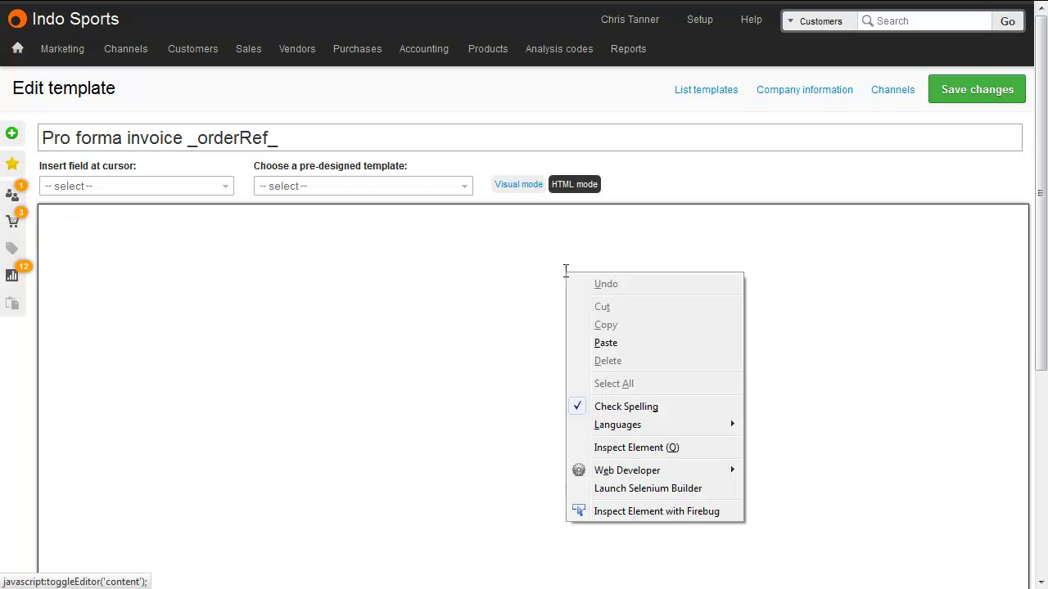
click(625, 347)
click(977, 95)
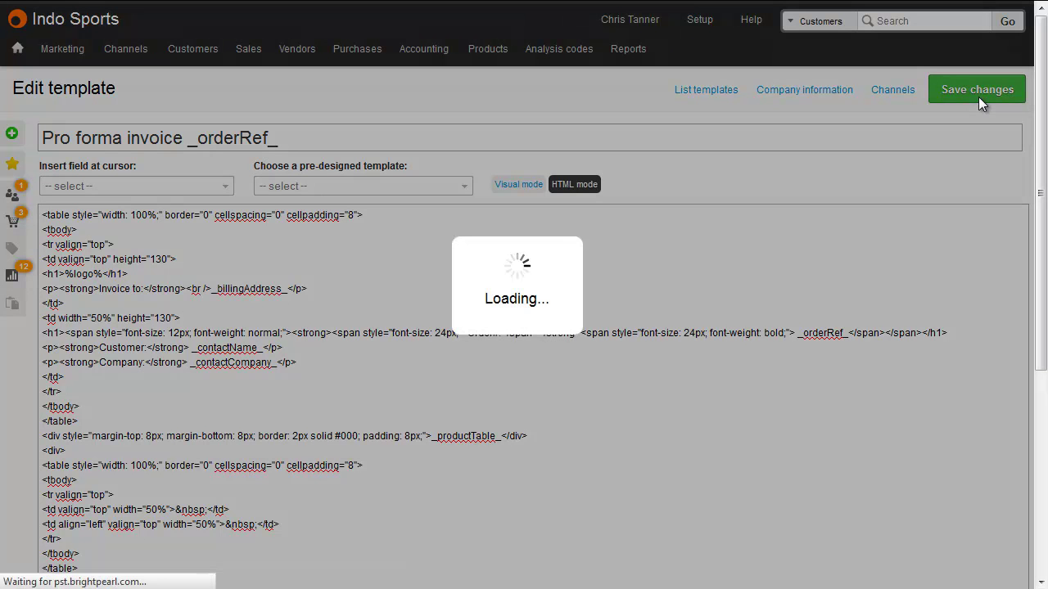
double_click(588, 270)
text(Pro)
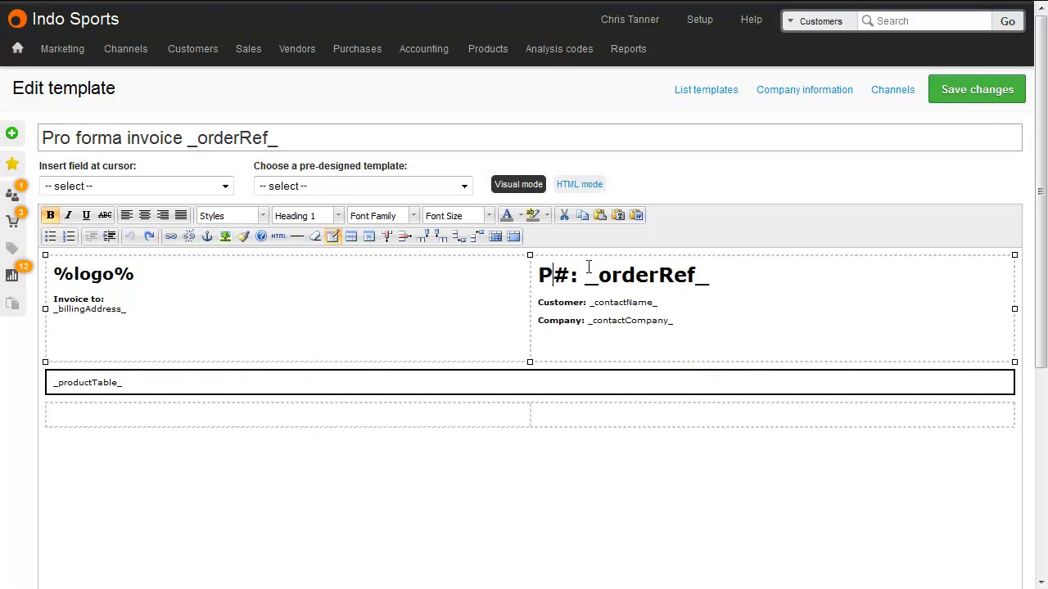
text( forma)
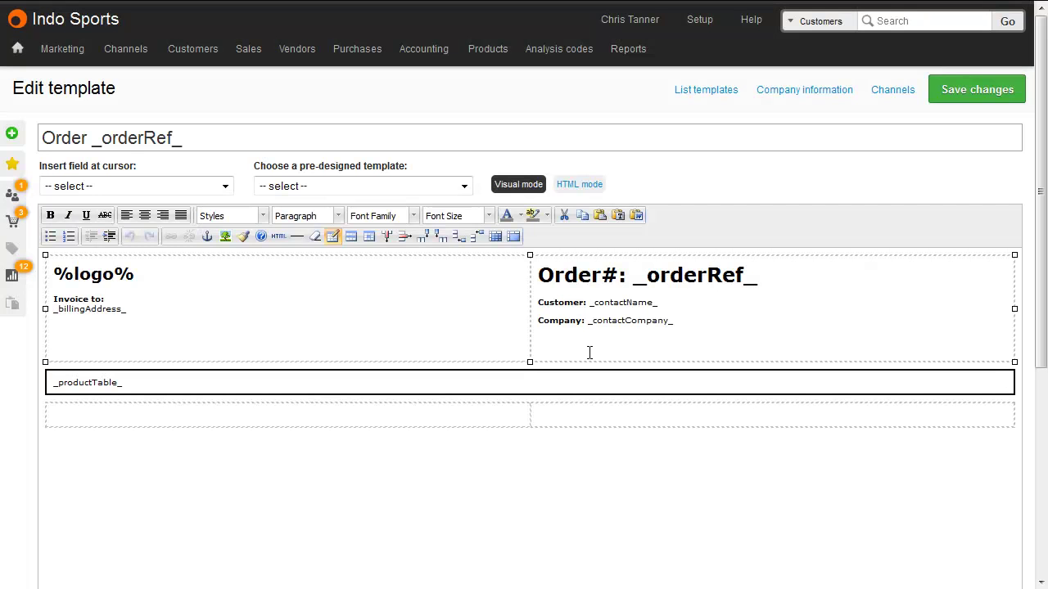
Scroll the Insert field at cursor list down to the Custom fields - Sales Delivery code entry.
click(225, 186)
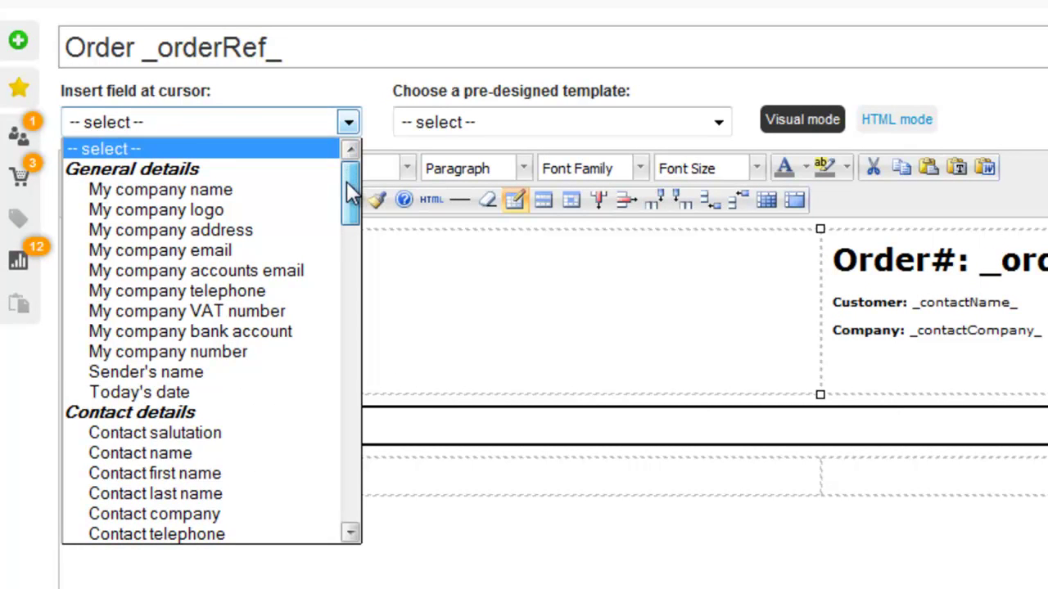
scroll(350, 188, down, 1)
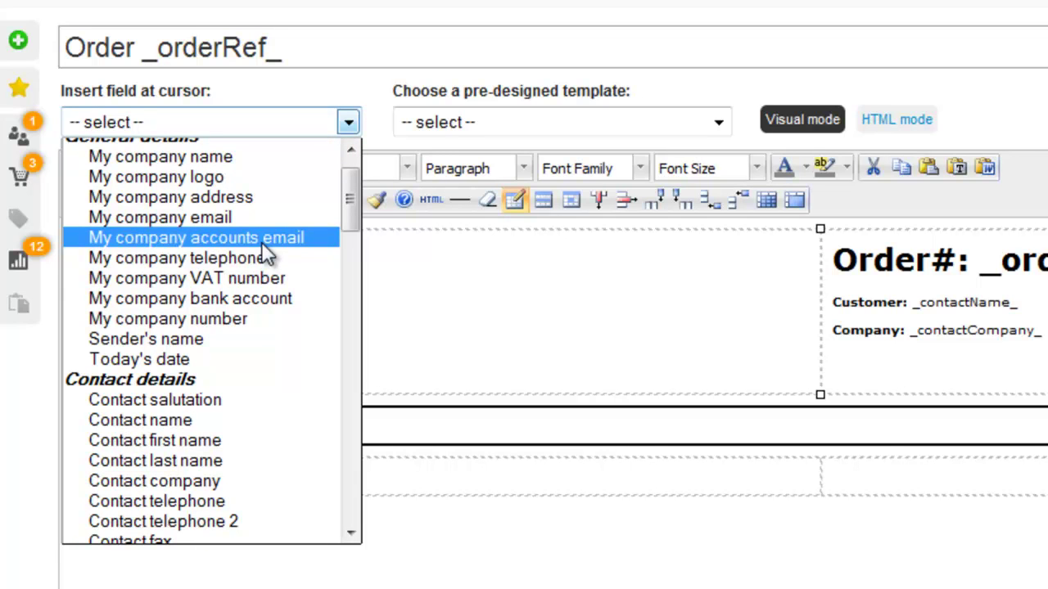
drag(351, 197, 367, 226)
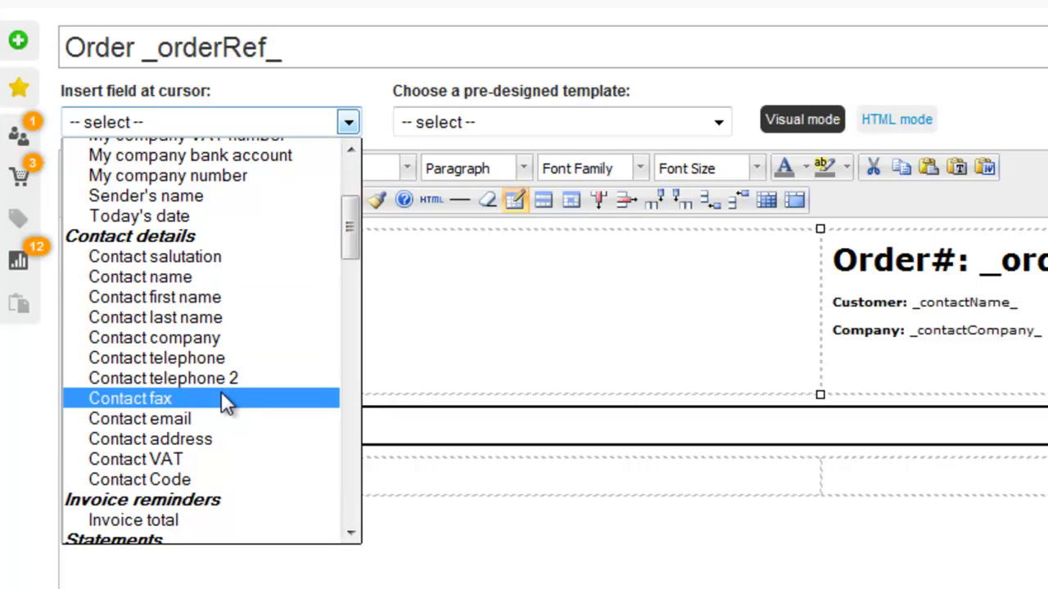
scroll(221, 398, down, 4)
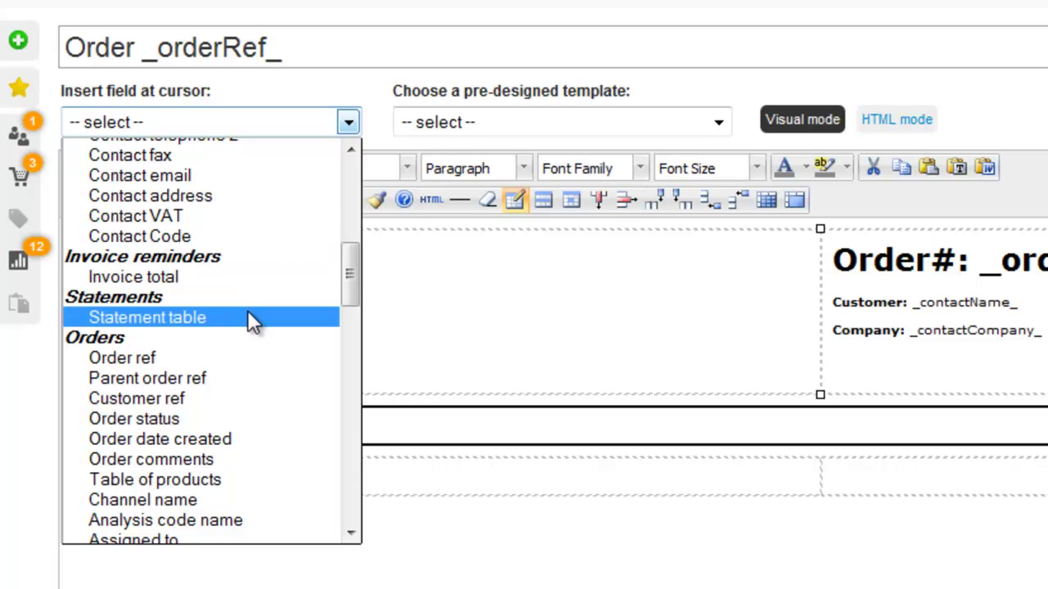
scroll(248, 313, down, 2)
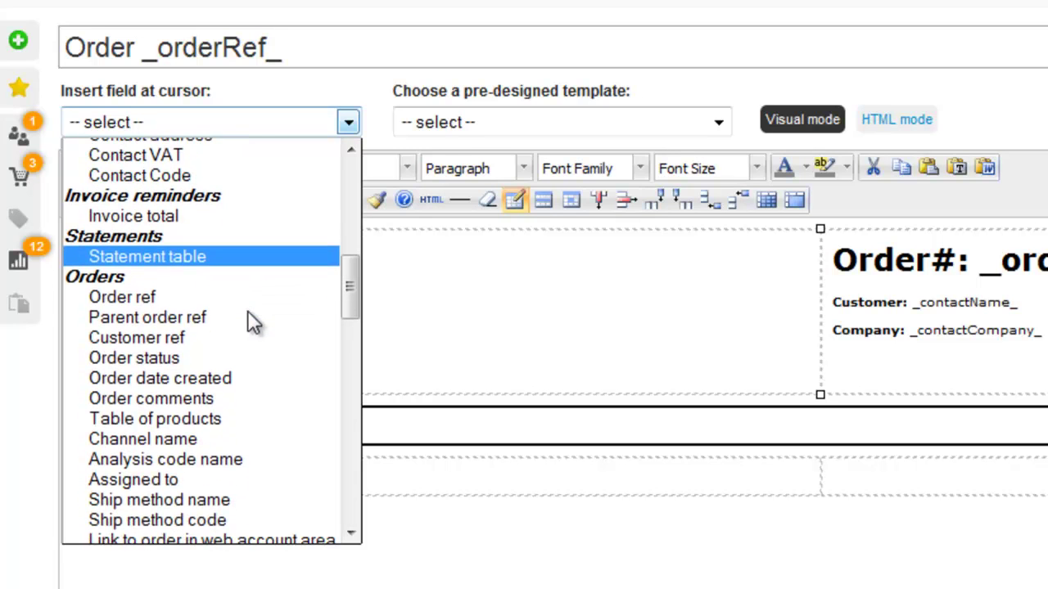
scroll(249, 313, down, 5)
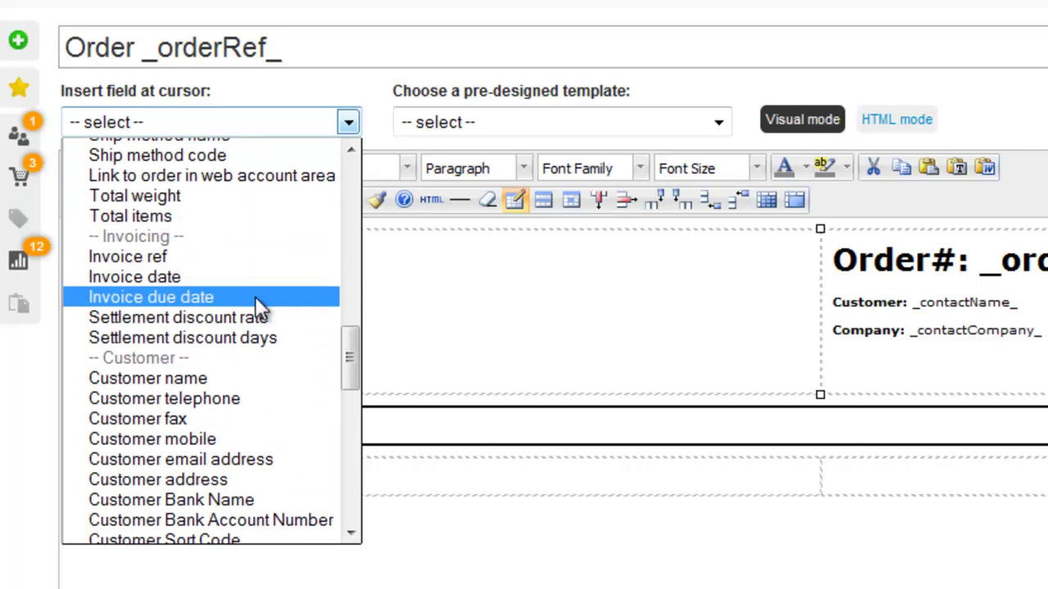
scroll(257, 300, down, 3)
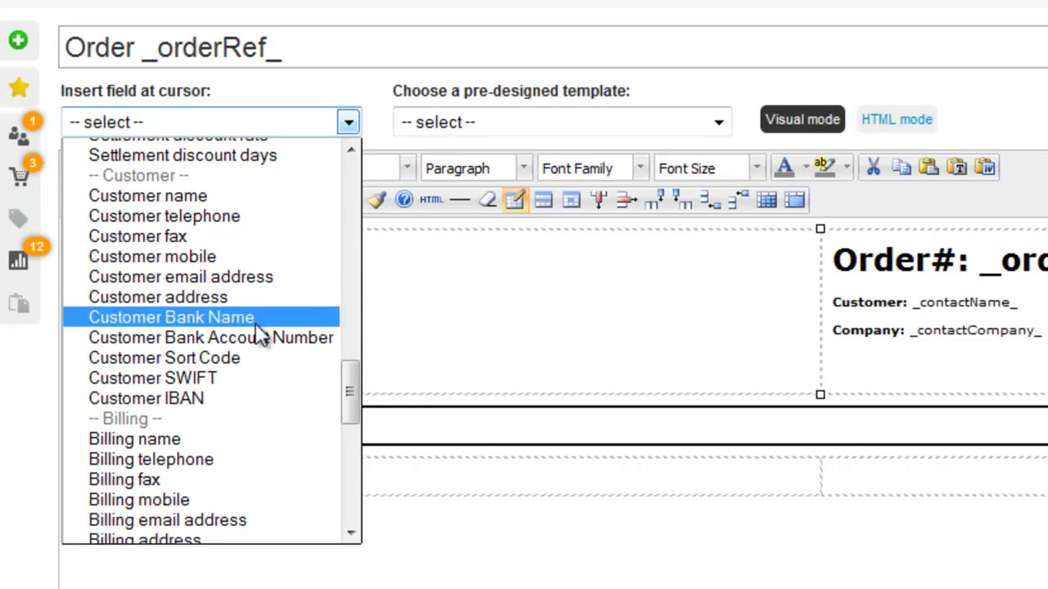
scroll(259, 332, down, 3)
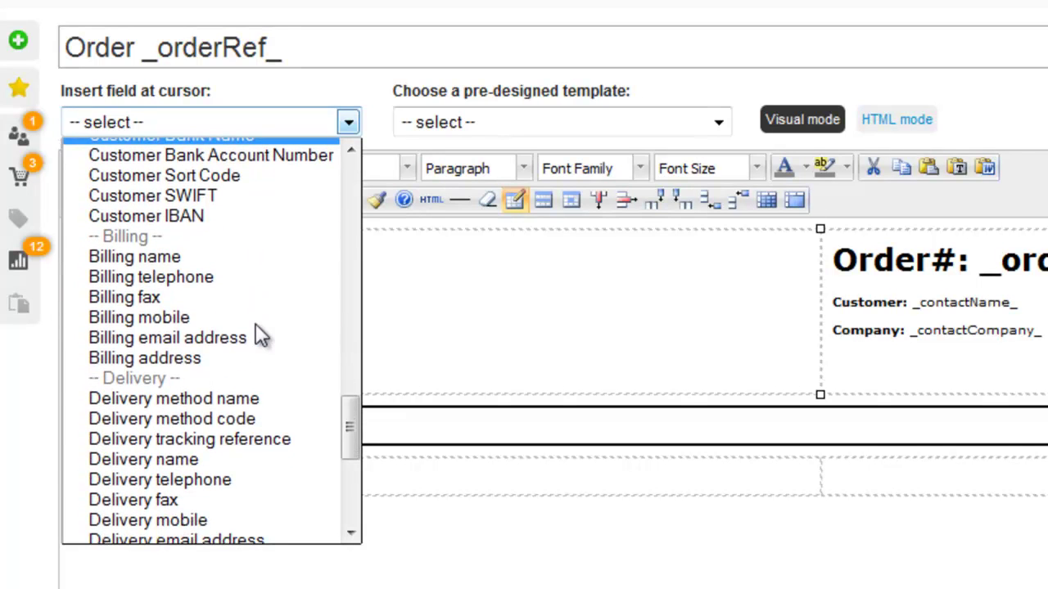
scroll(230, 432, down, 5)
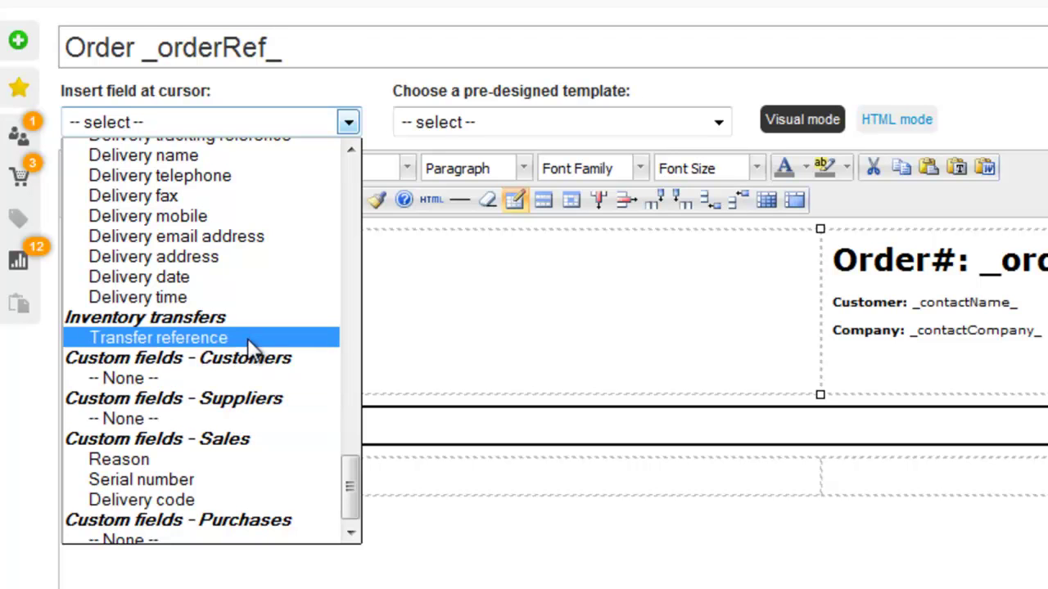
scroll(249, 348, down, 1)
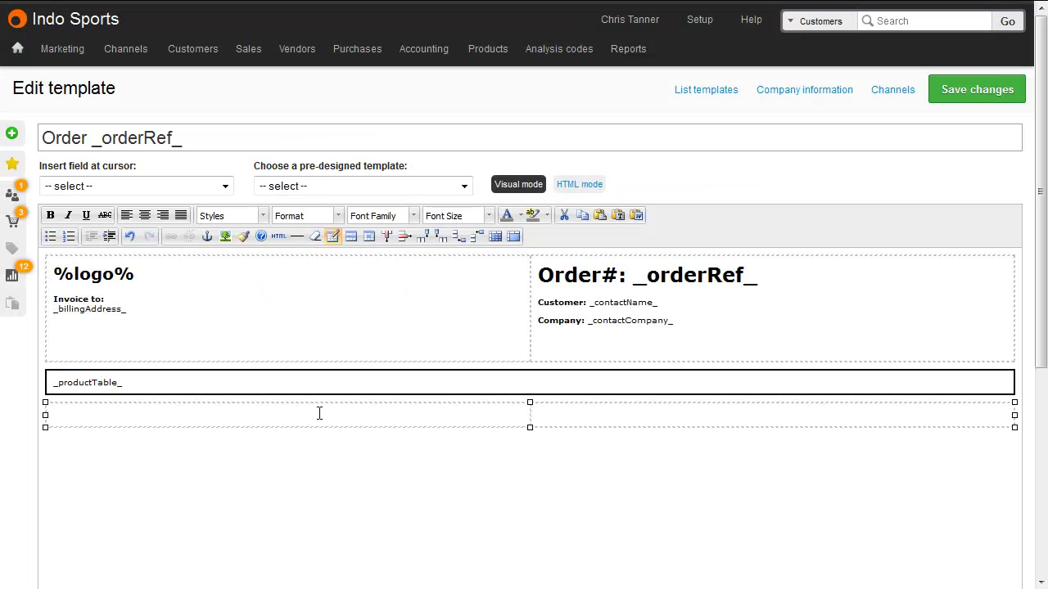
Add a 'delivery code:' label followed by the Delivery code custom field.
text(delivery code:)
click(225, 186)
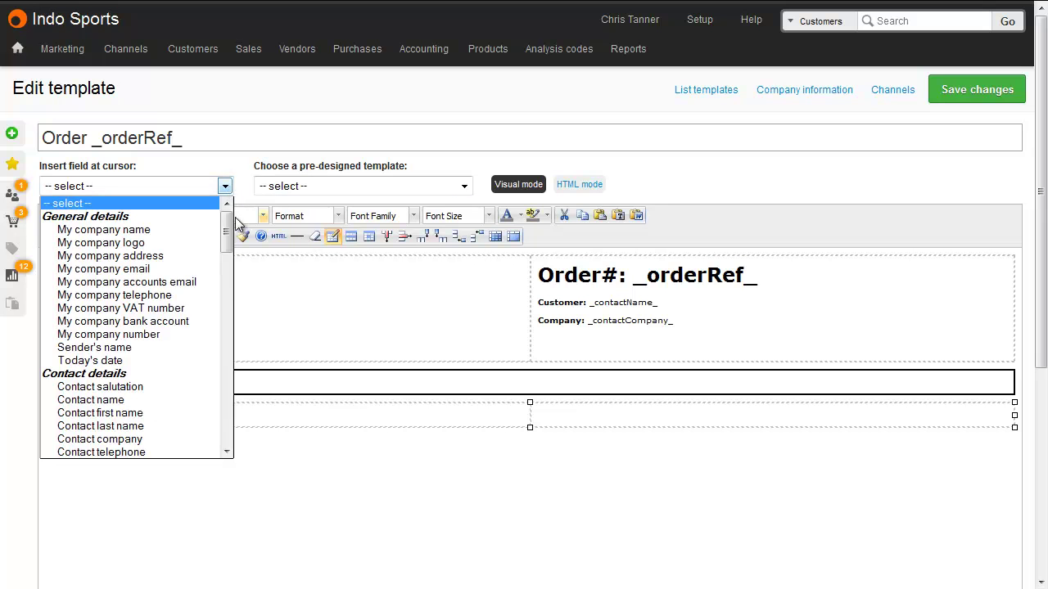
scroll(228, 295, down, 4)
drag(226, 288, 226, 428)
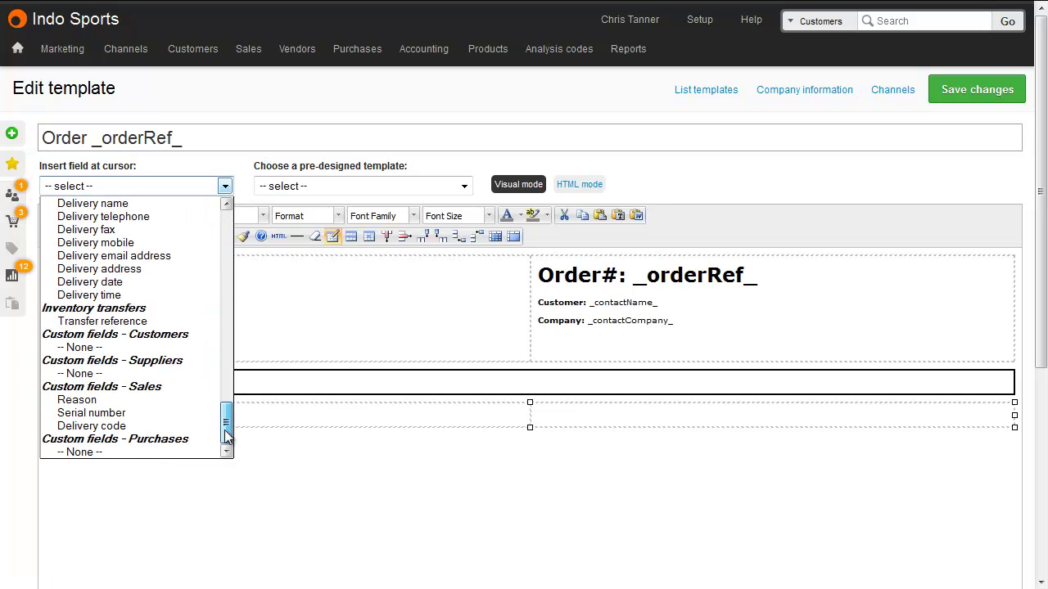
click(172, 424)
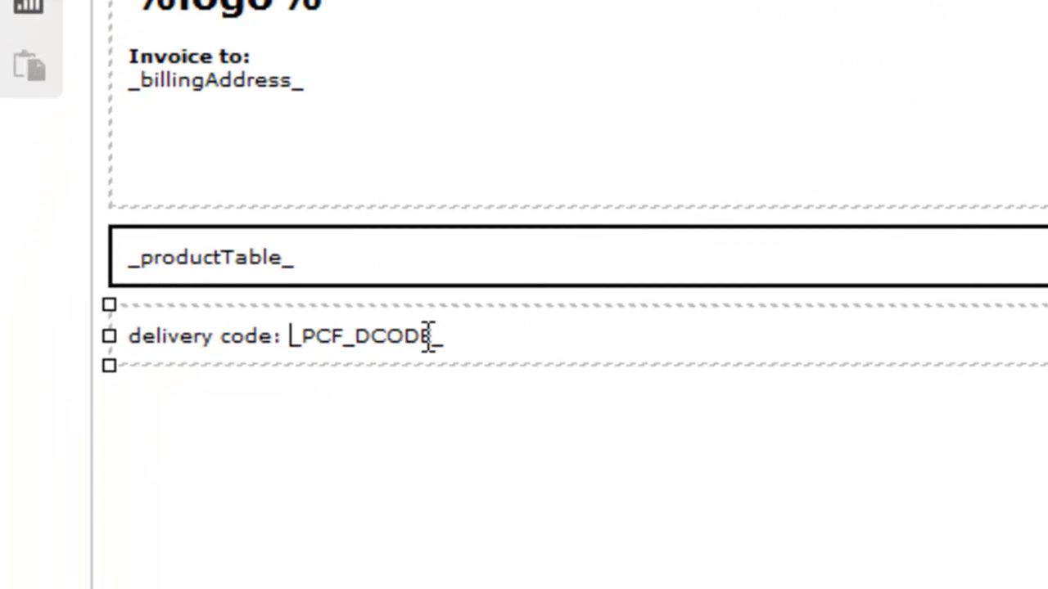
Make the delivery code line orange and 18pt, then save the template.
drag(475, 331, 138, 304)
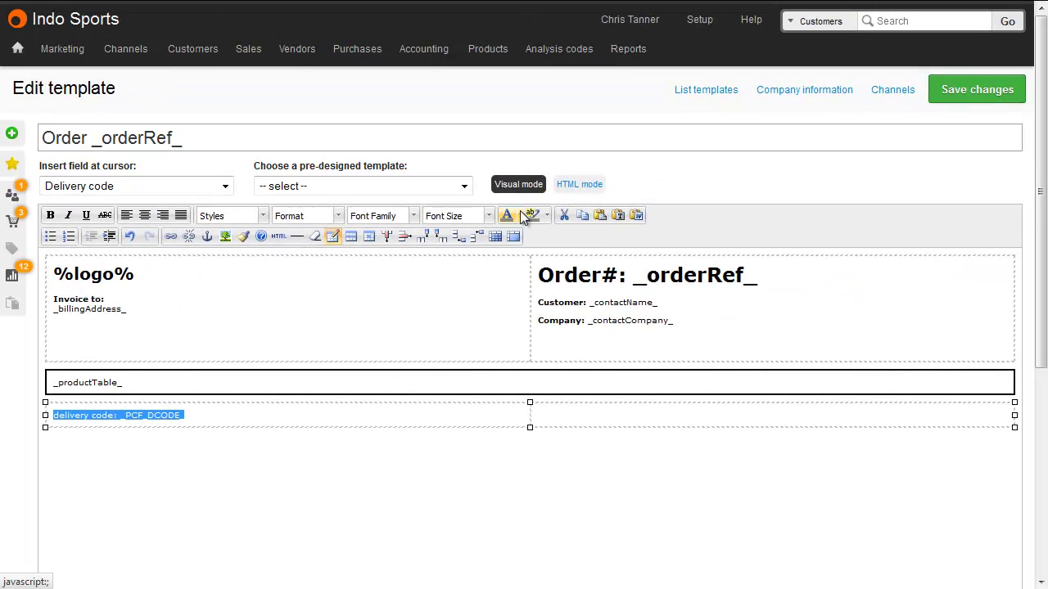
click(524, 216)
click(519, 243)
click(488, 216)
click(477, 324)
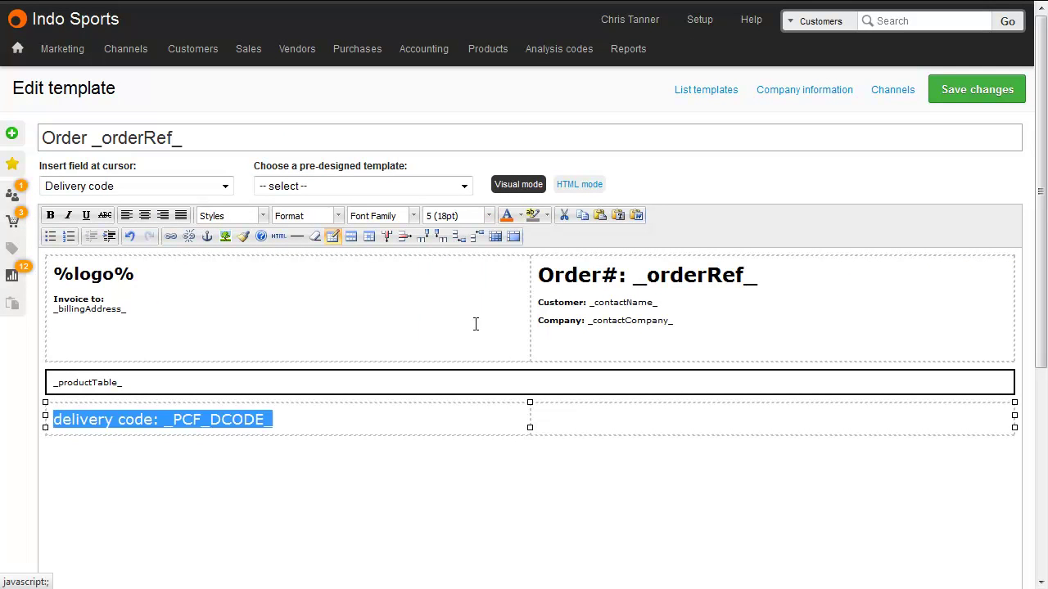
click(968, 100)
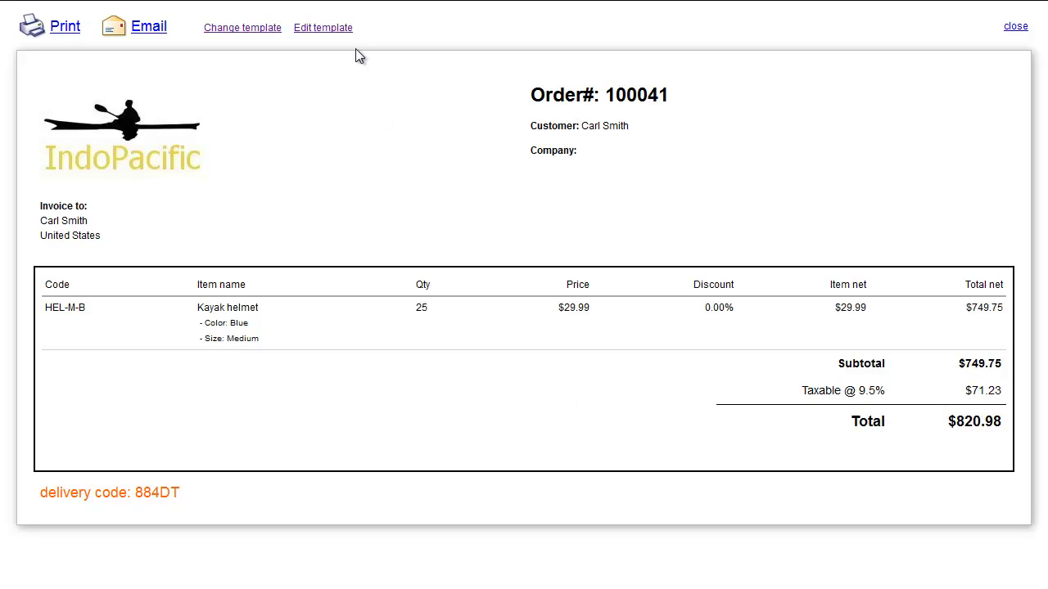
In the order template, choose the Item name, Item net, Total net product table column preset.
click(343, 28)
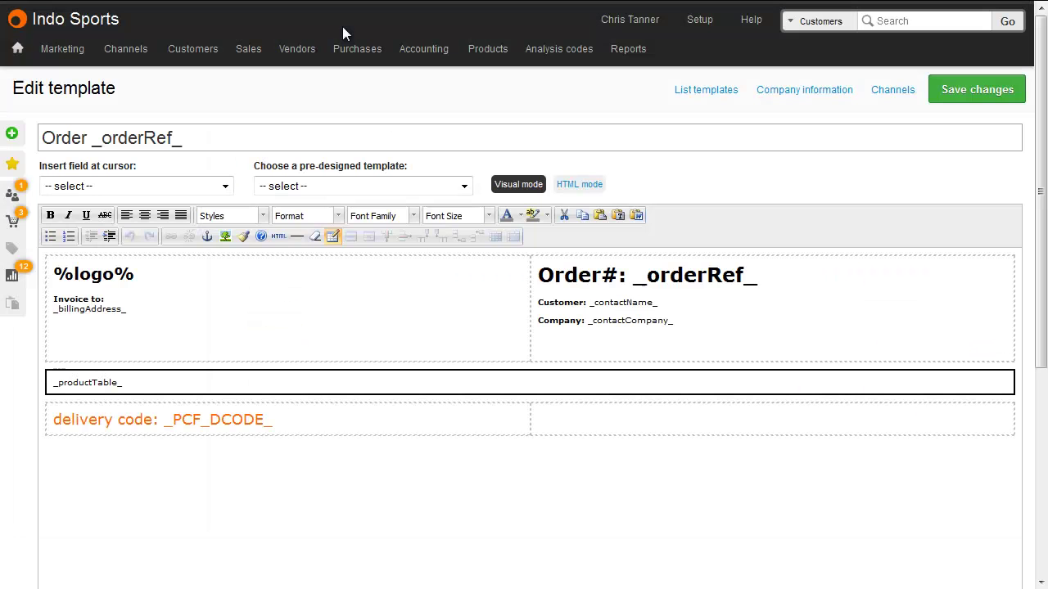
scroll(335, 118, down, 4)
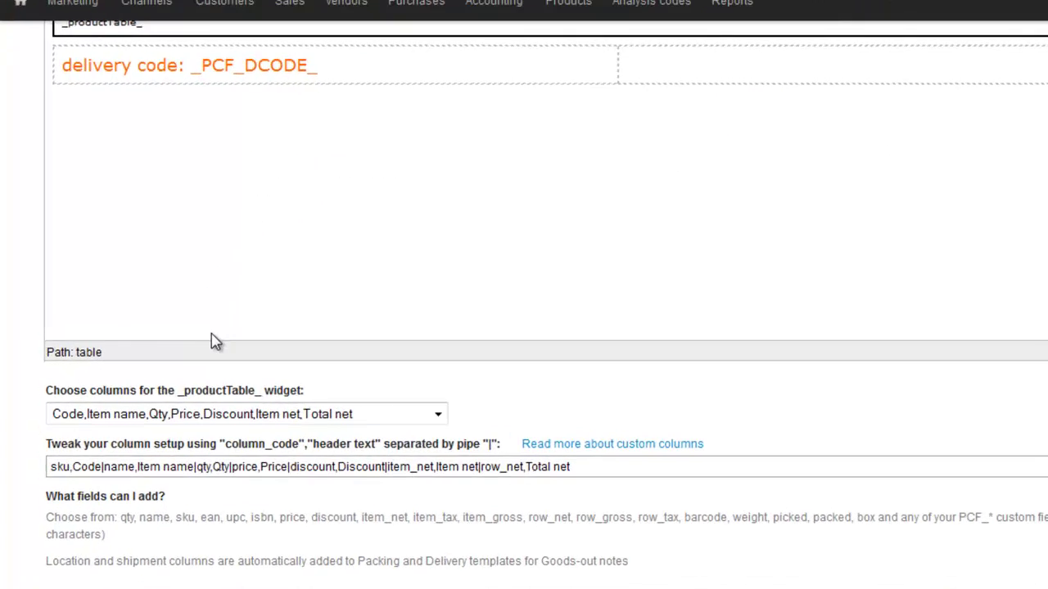
click(197, 404)
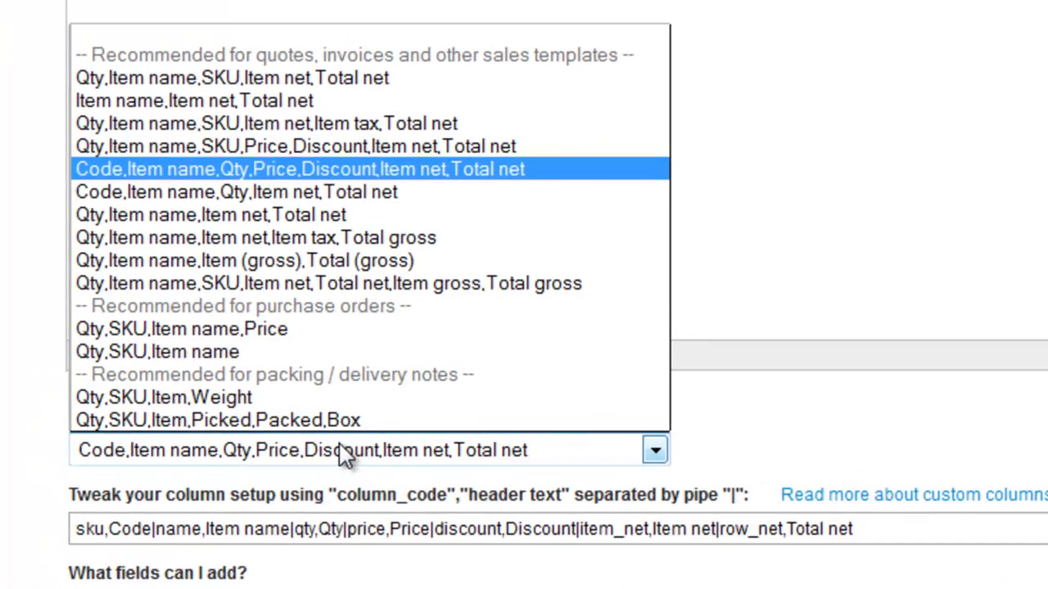
click(351, 99)
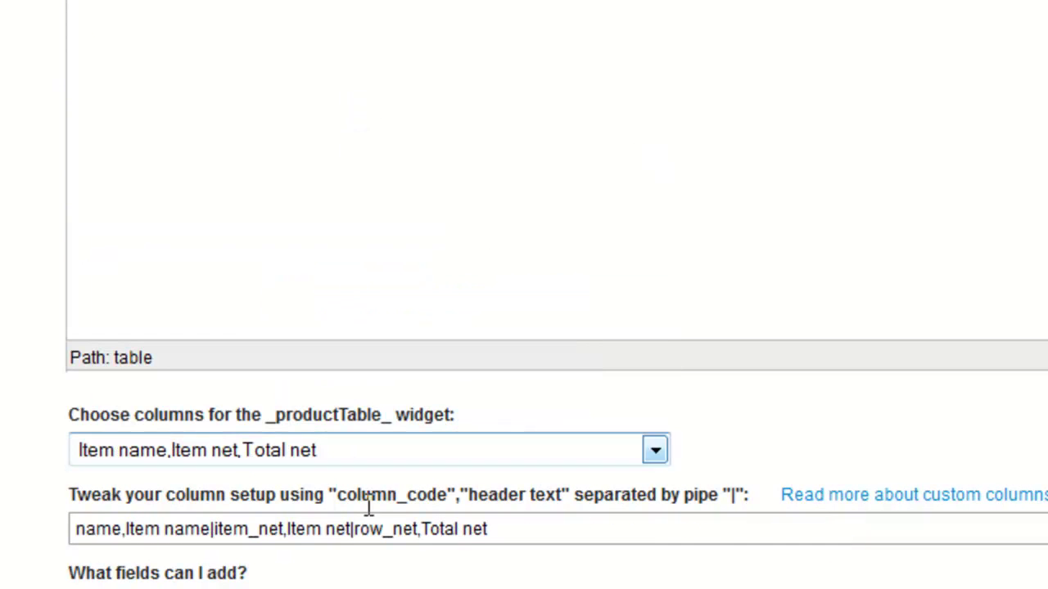
Append |row_gross,Gross to the end of the product table column setup.
click(497, 531)
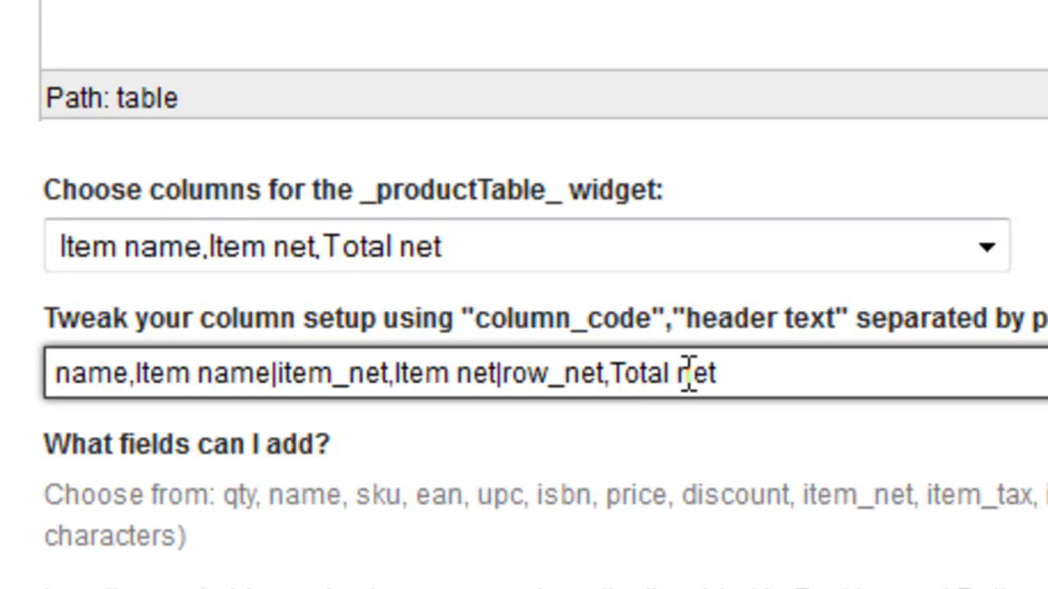
click(741, 373)
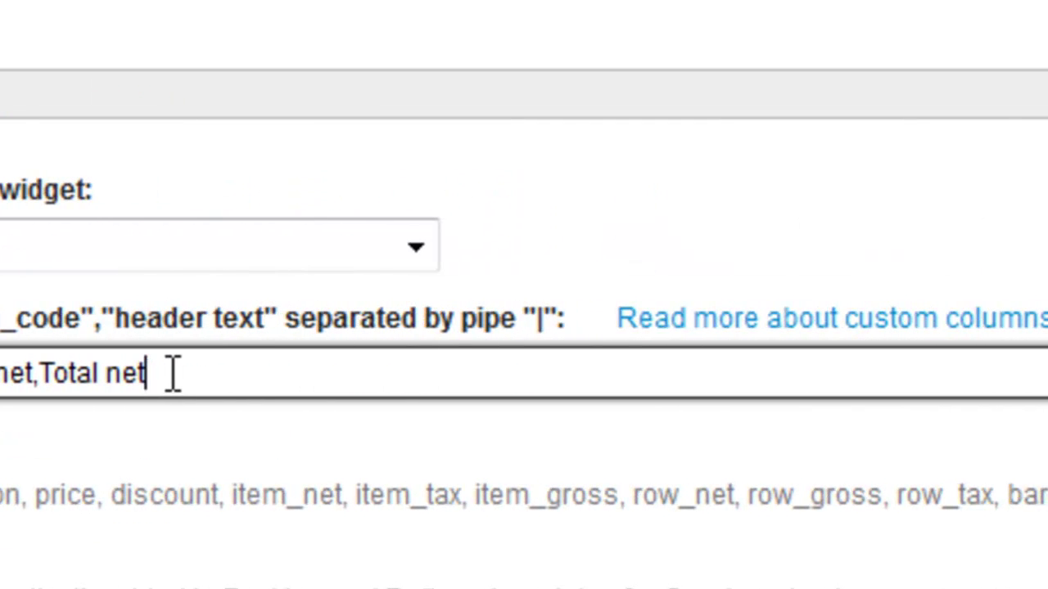
text(|)
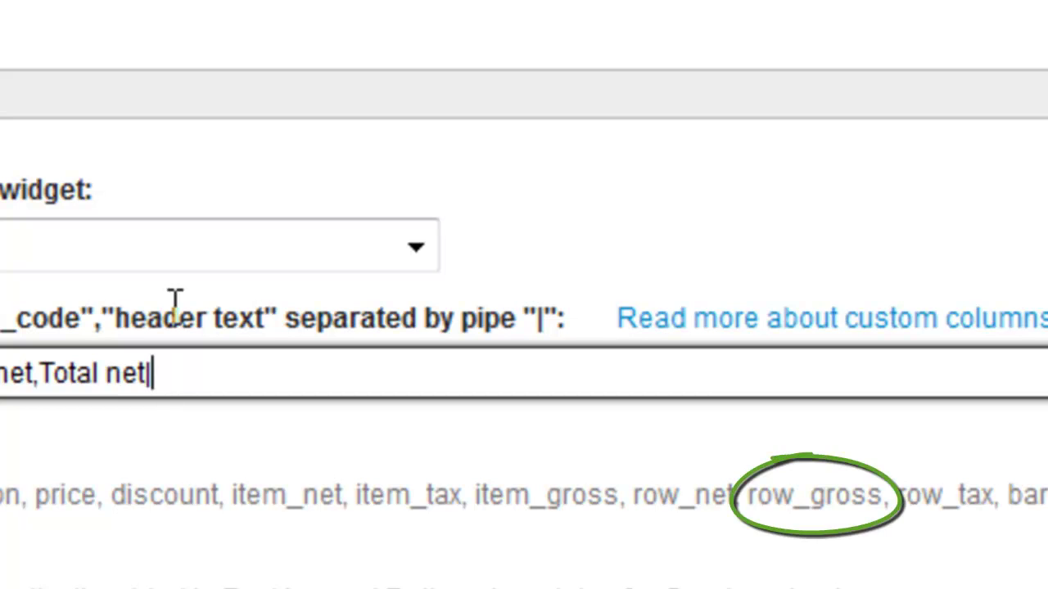
text(row_gross)
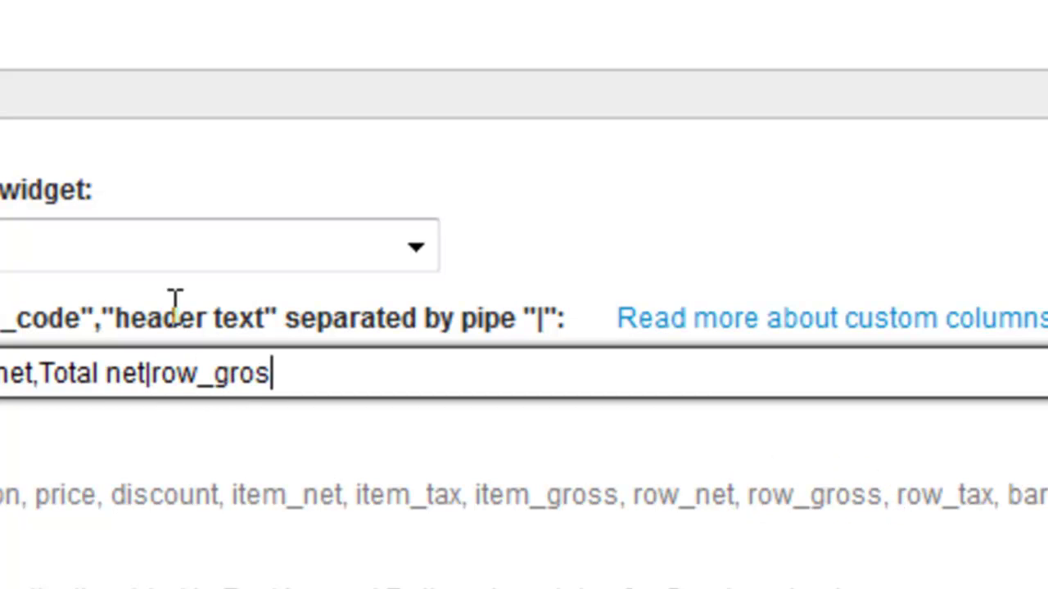
text(,Gross)
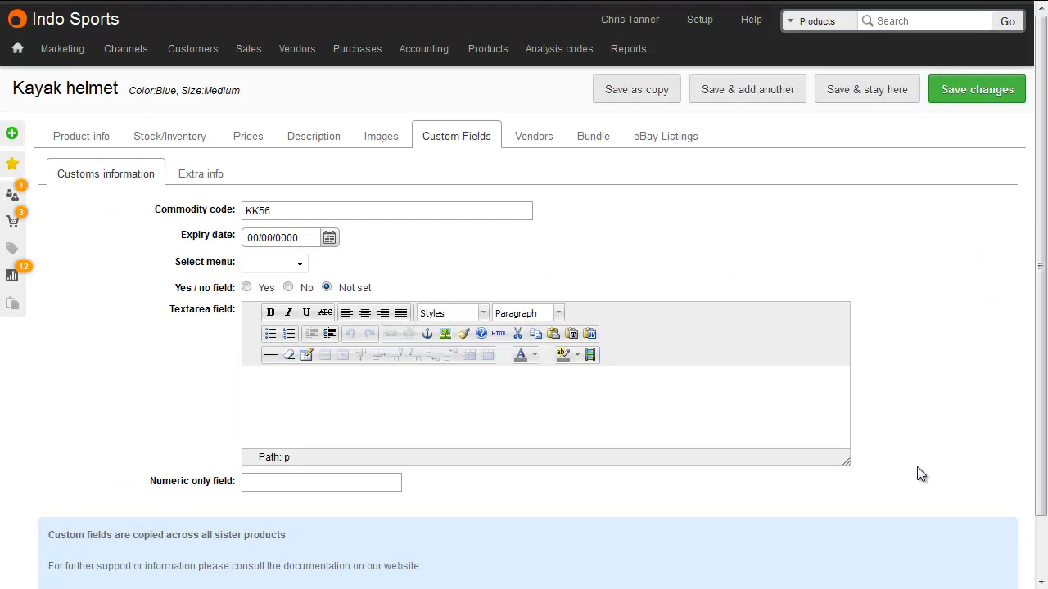
Copy the PCF_COMM field code (the helmet's KK56 commodity code) and switch back to the order template.
click(435, 209)
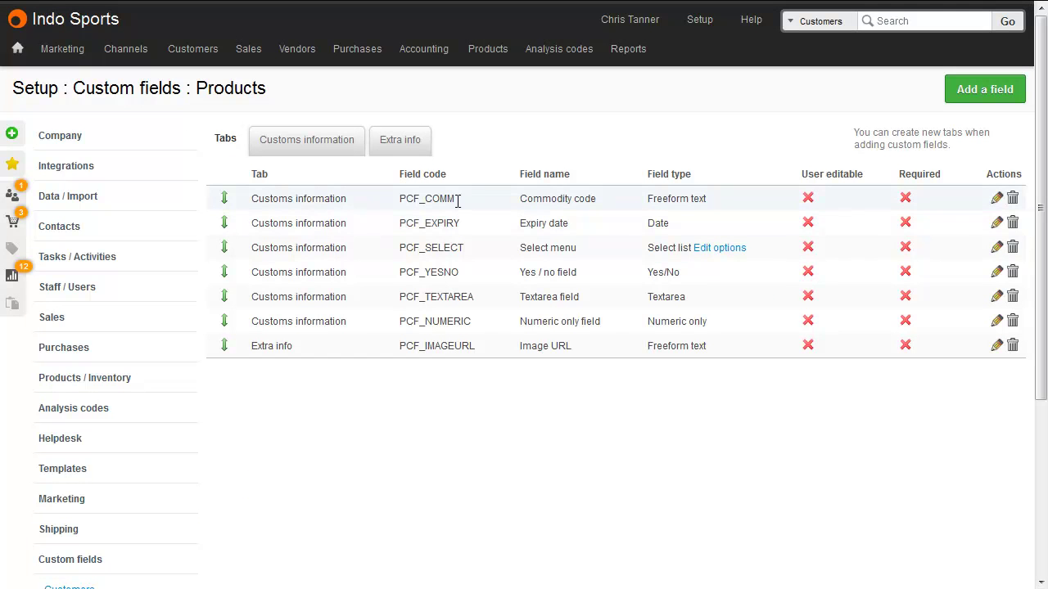
drag(456, 199, 402, 201)
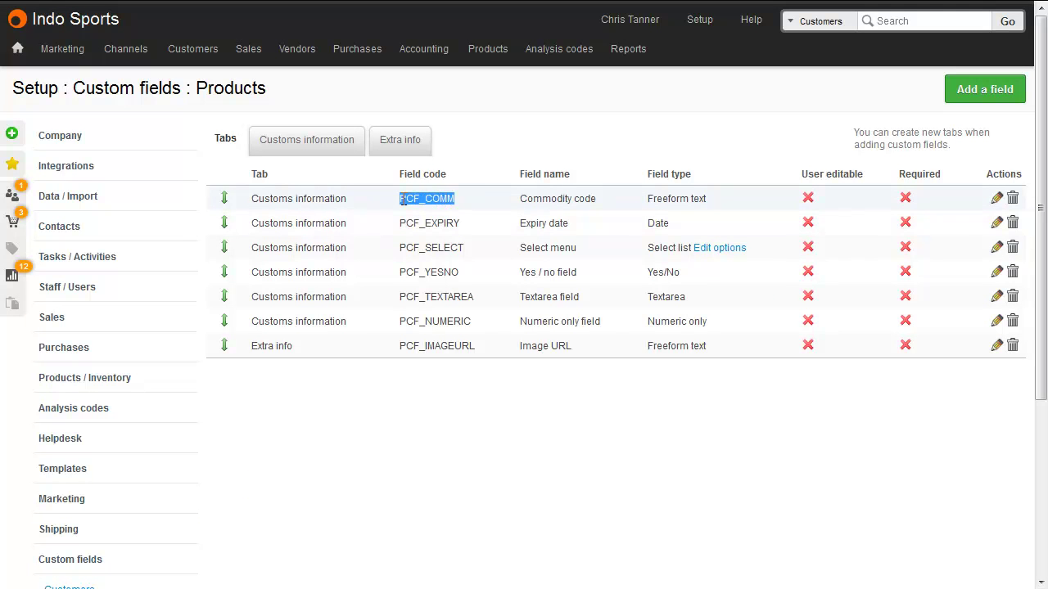
right_click(414, 200)
click(451, 211)
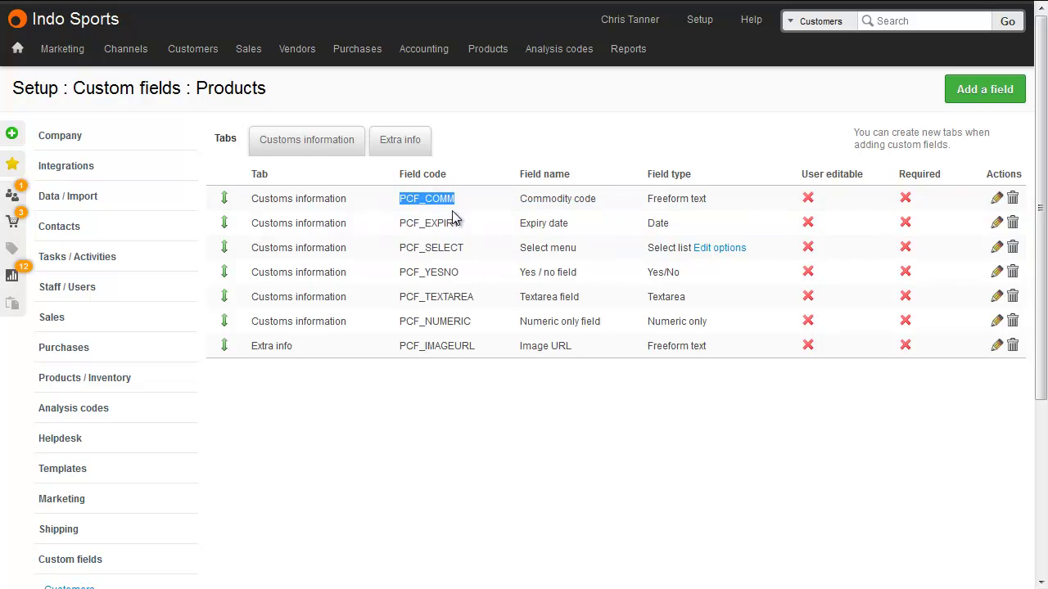
click(454, 387)
key(ctrl+Tab)
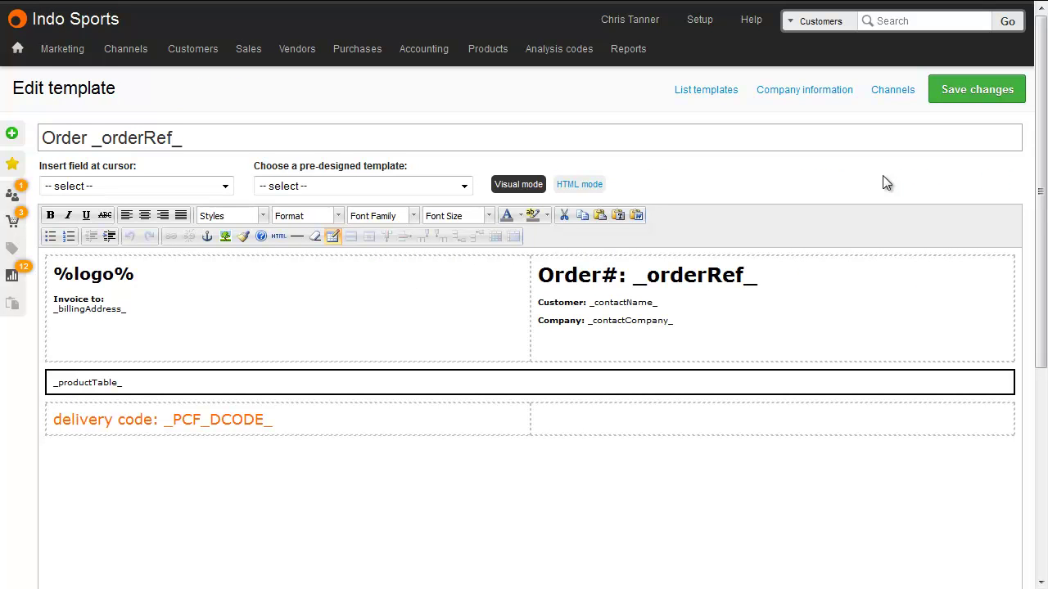
Append |PCF_COMM,Comm.code to the column setup for a commodity code column.
scroll(883, 175, down, 5)
click(476, 448)
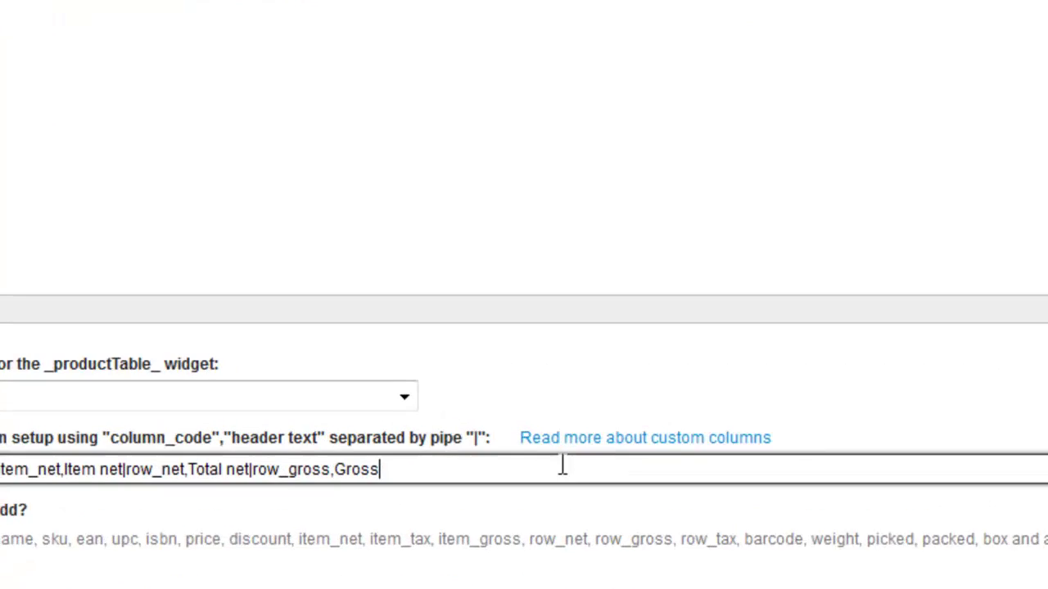
text(|)
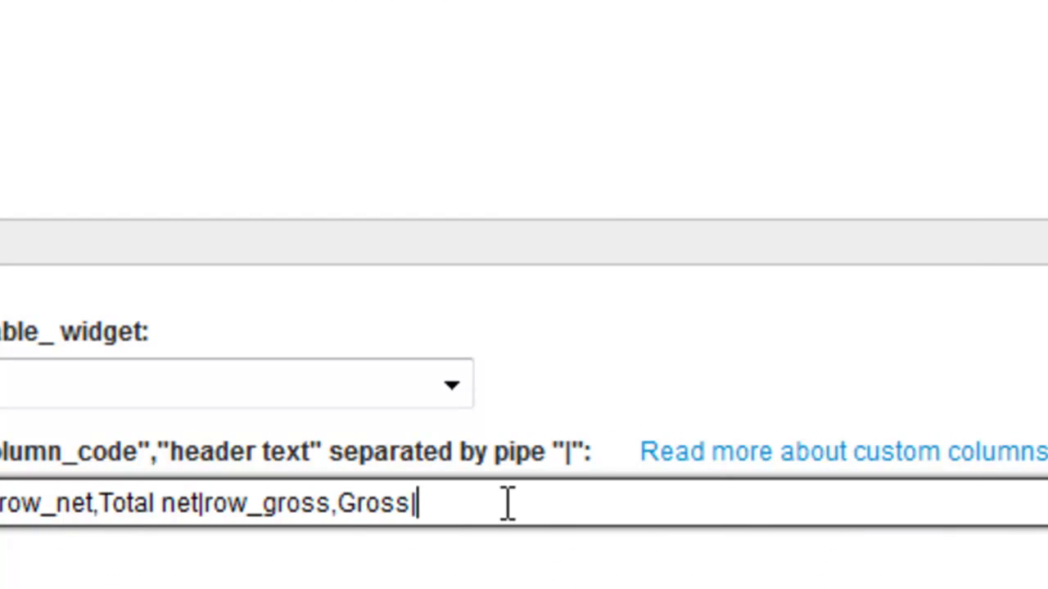
right_click(508, 502)
click(659, 82)
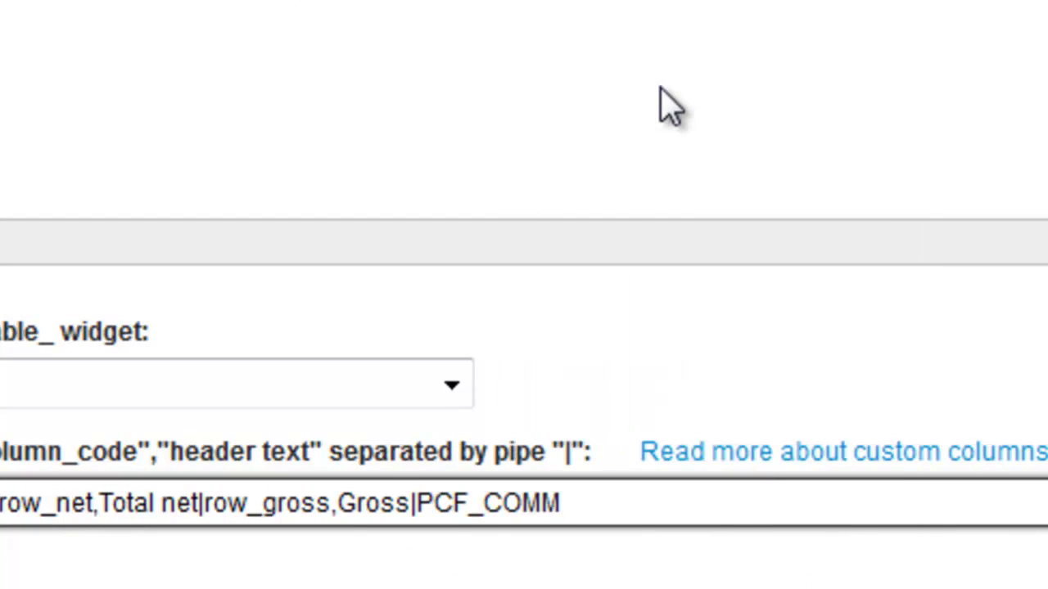
text(,Comm)
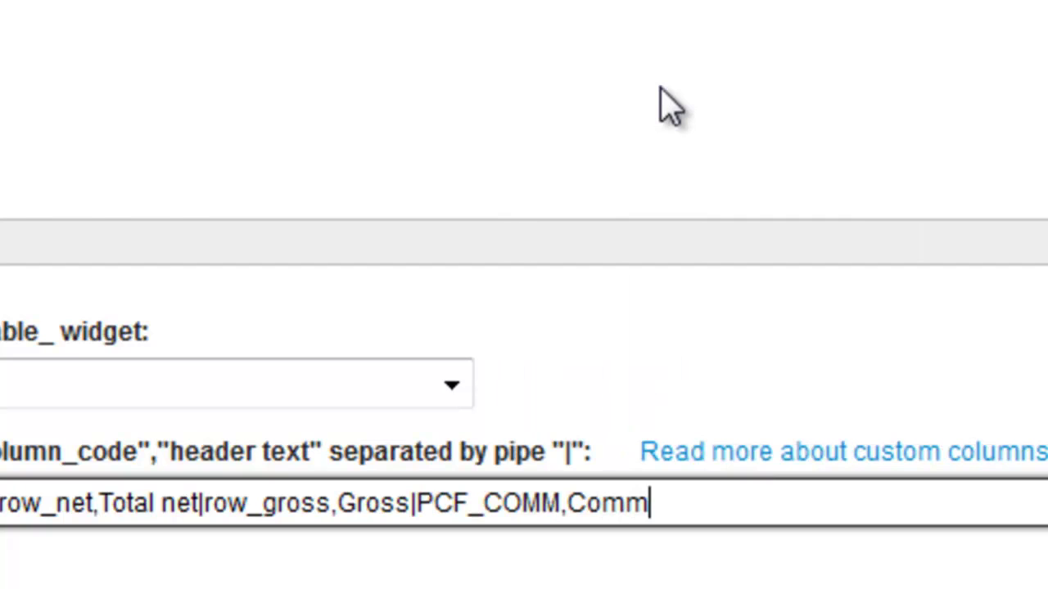
text(.code)
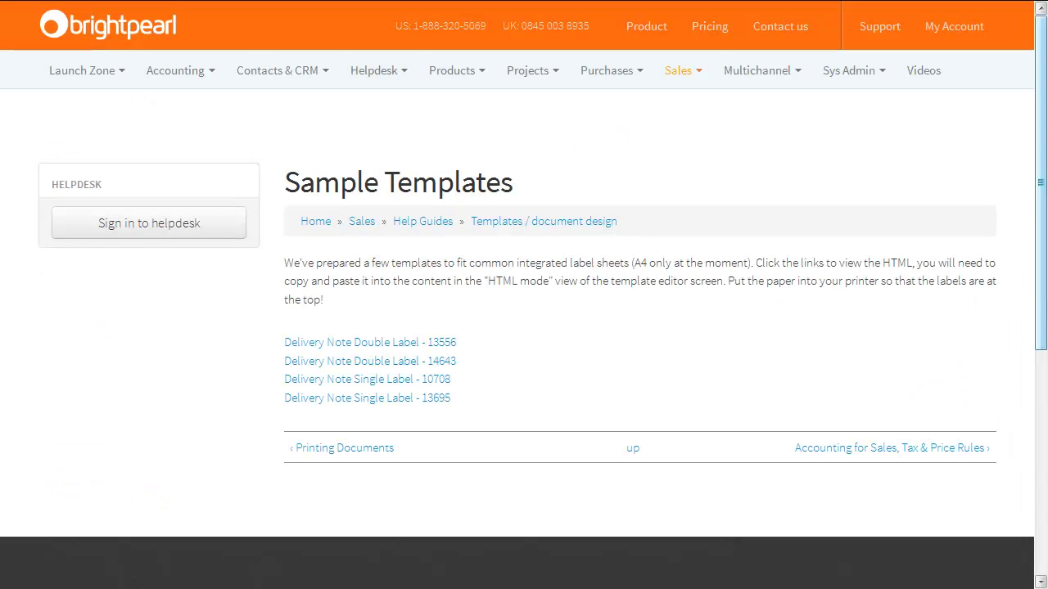
Open the 'Delivery Note Double Label - 13556' sample and copy its entire HTML code.
click(446, 344)
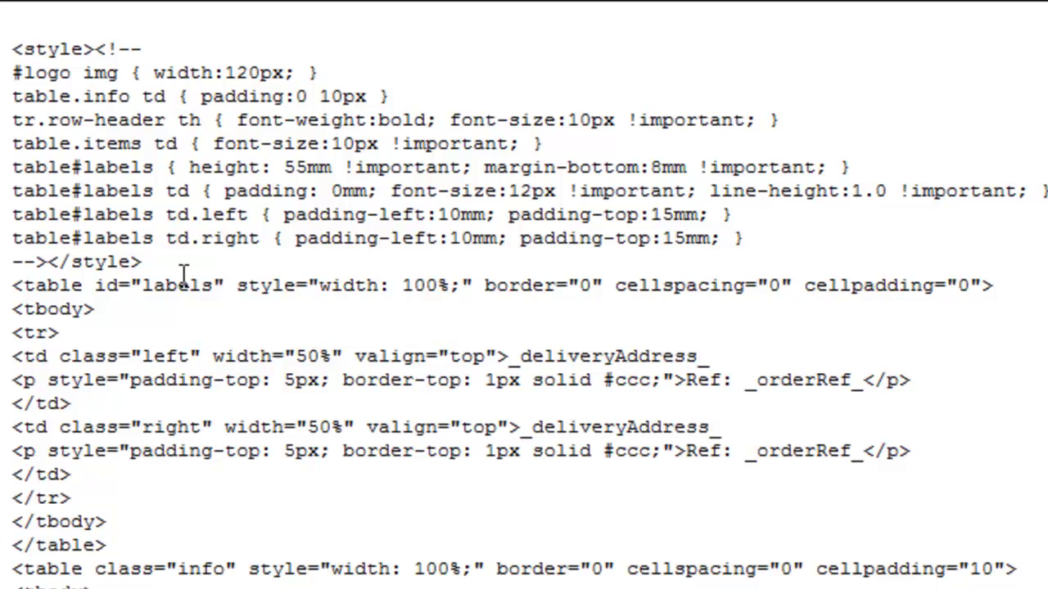
key(ctrl+a)
right_click(196, 202)
click(274, 220)
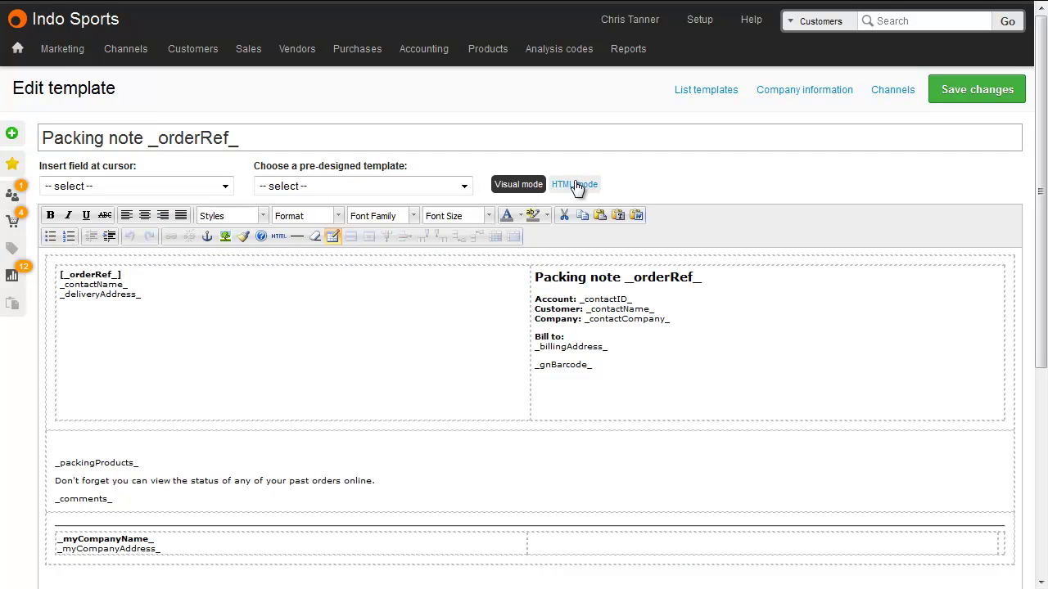
Swap the packing note's HTML source for the pasted double-label sample code and save the template.
click(576, 187)
key(ctrl+a)
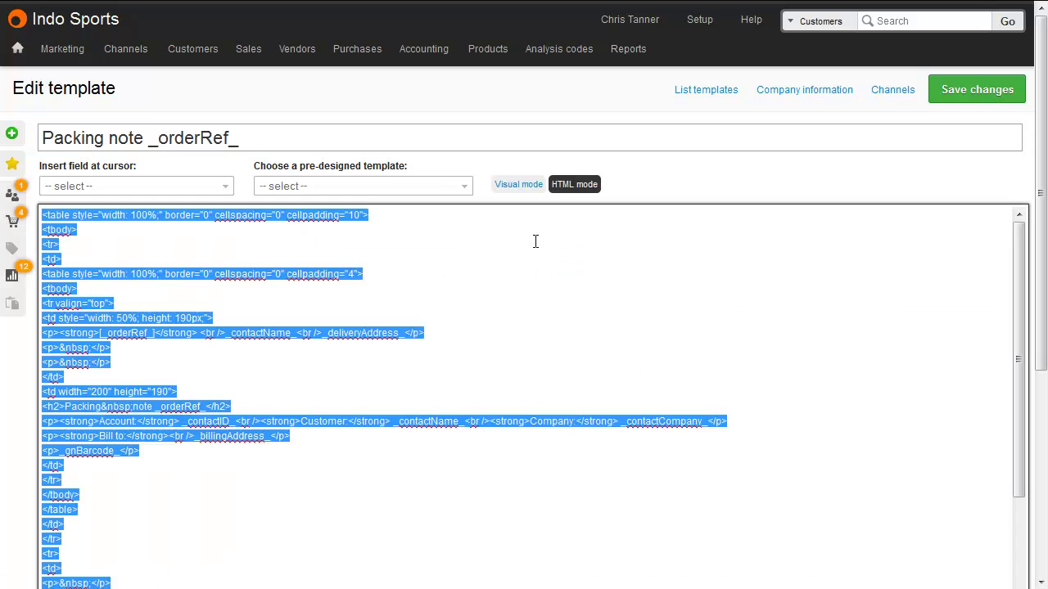
key(Delete)
right_click(535, 241)
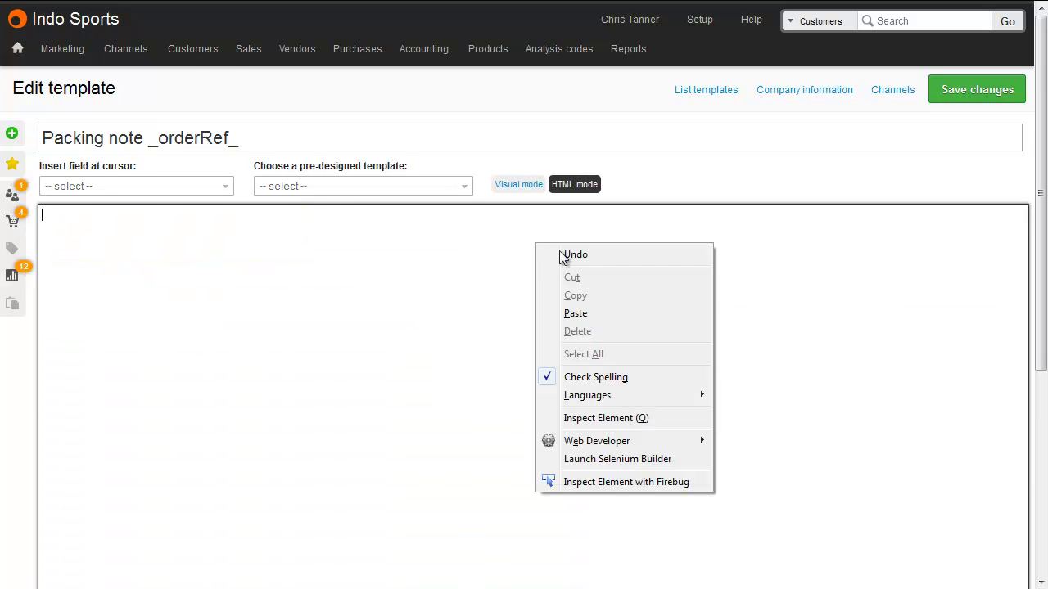
click(606, 307)
scroll(1043, 283, up, 2)
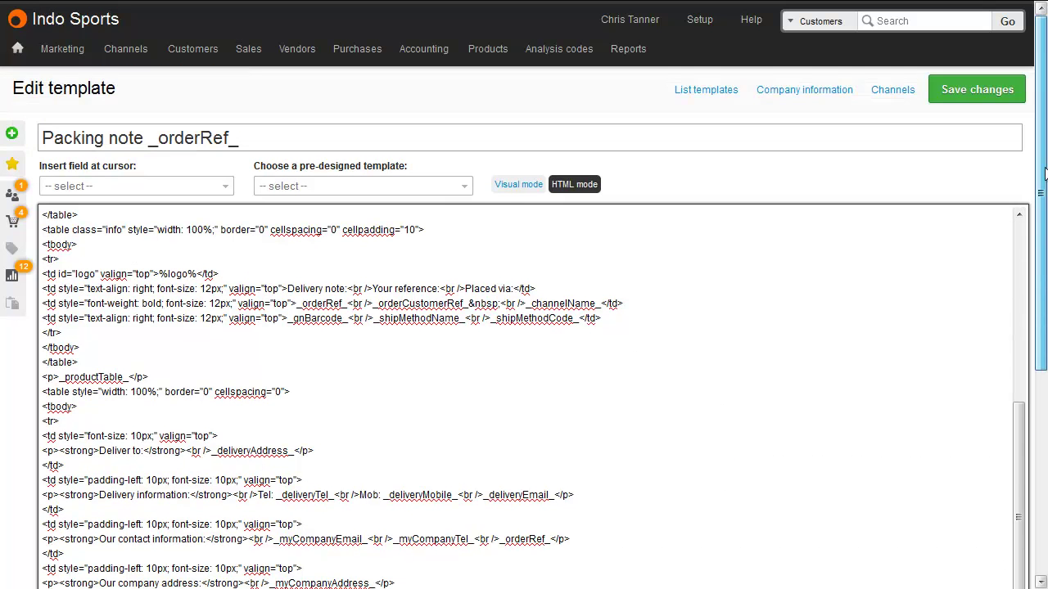
click(988, 94)
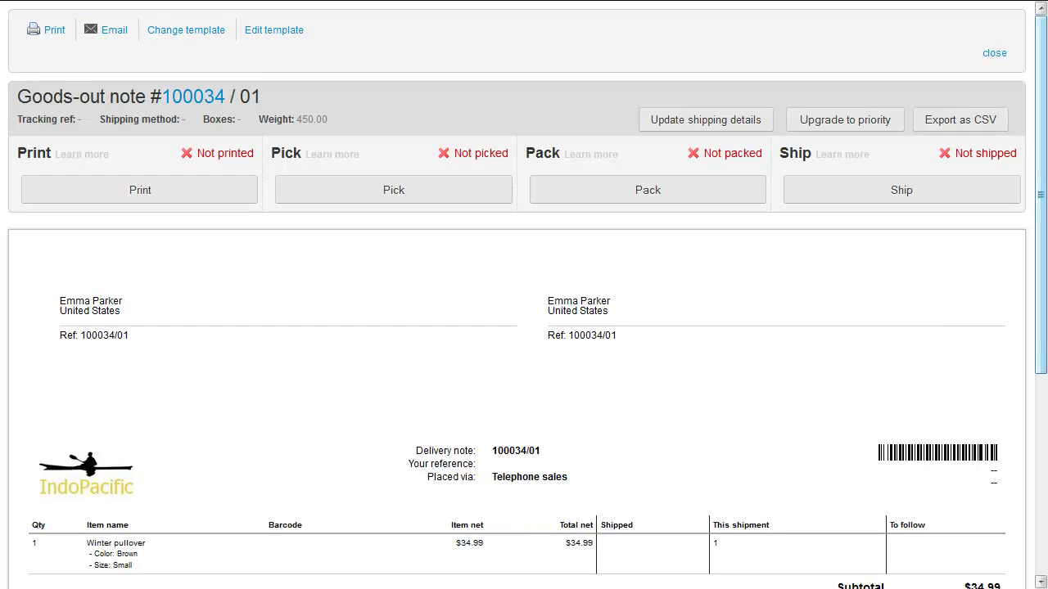
Scroll the goods-out note preview to review its two delivery-address labels and $38.31 total.
scroll(1044, 205, down, 3)
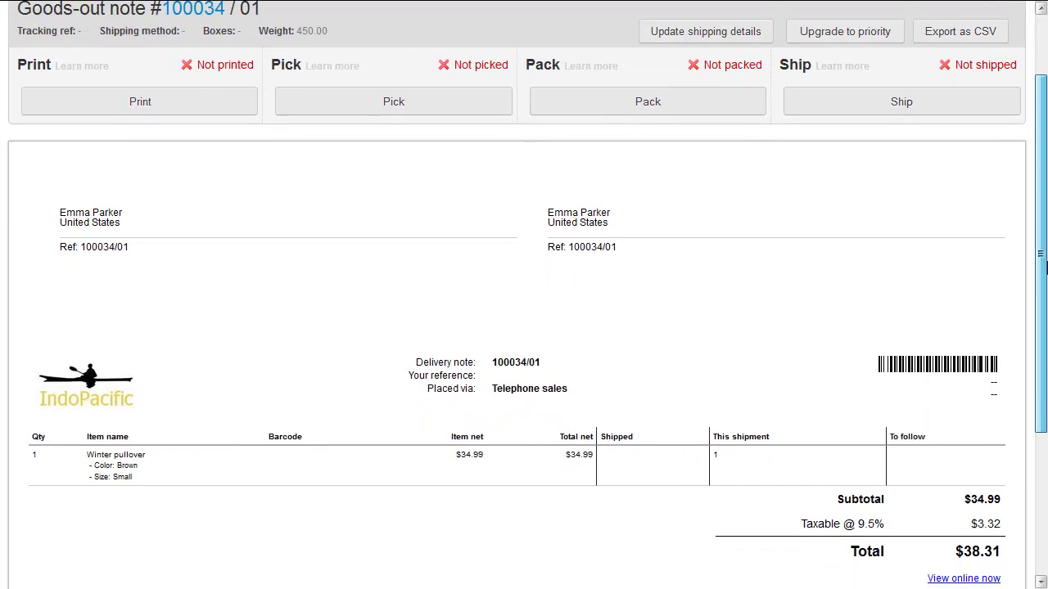